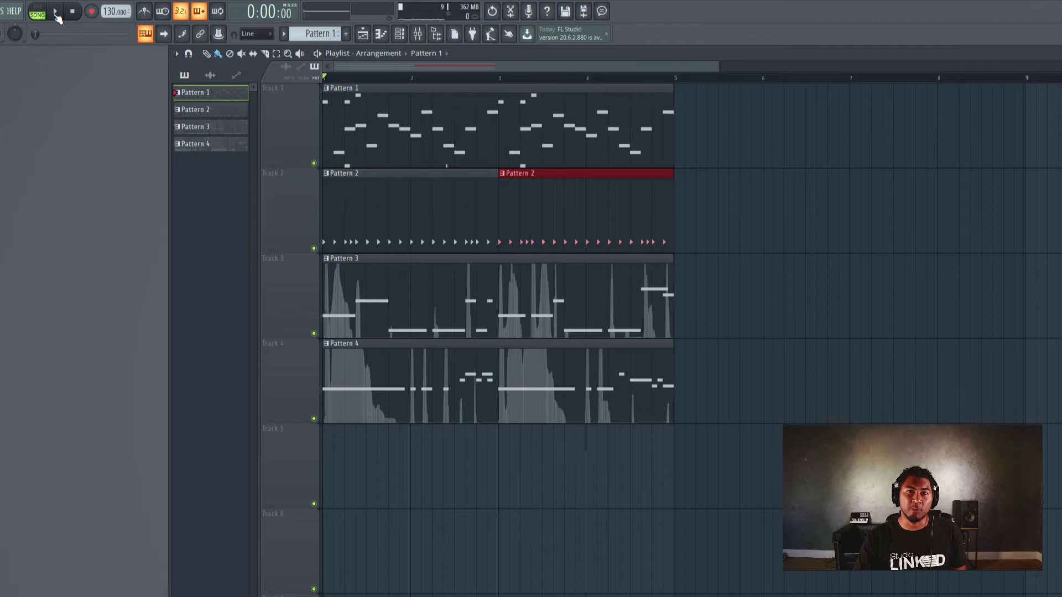
Play the four-pattern arrangement in the playlist from the start and stop playback.
click(55, 12)
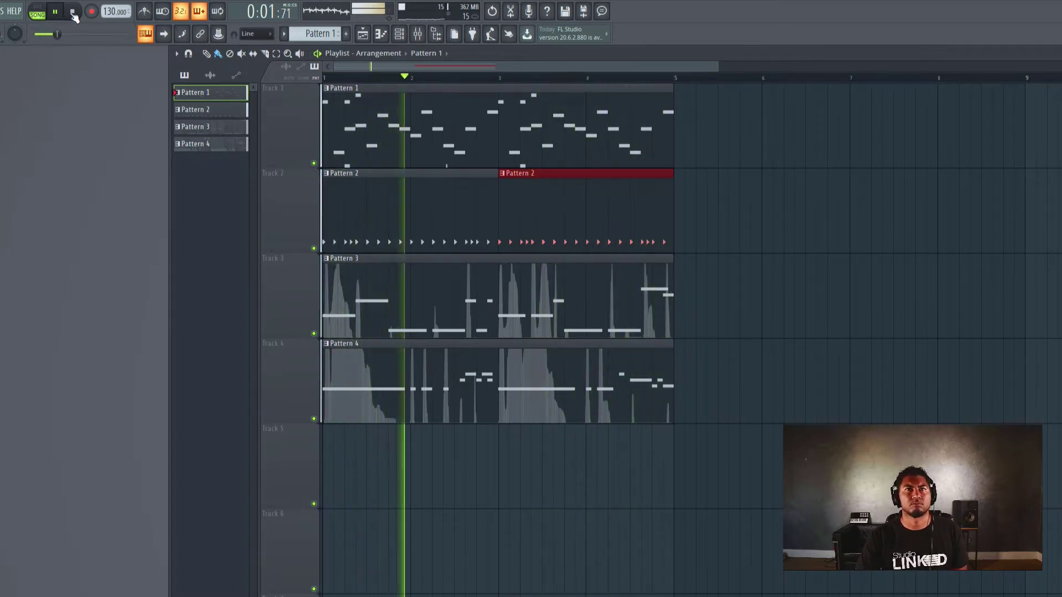
click(73, 13)
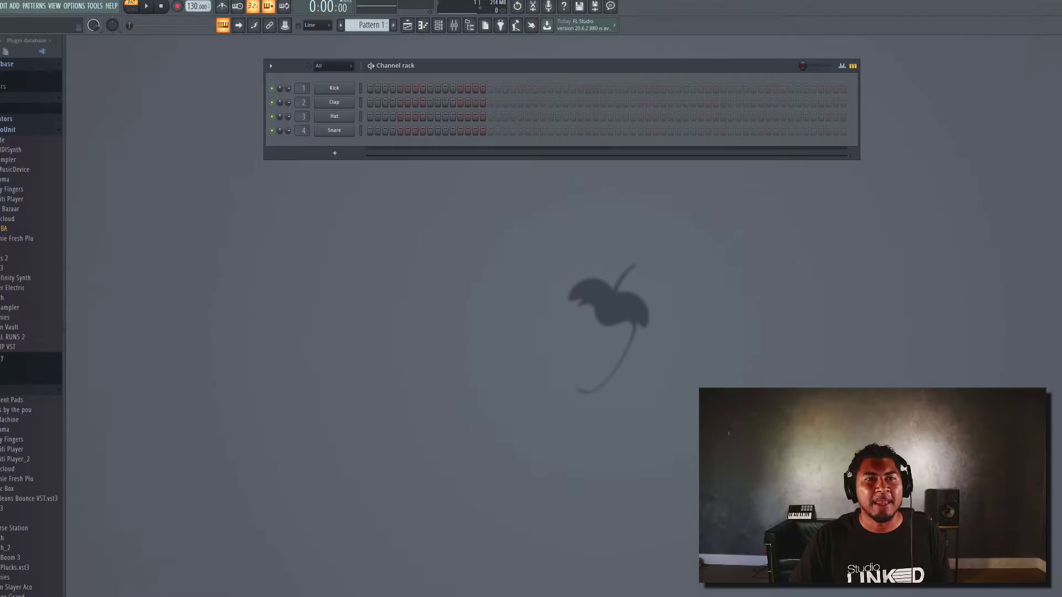
Switch to the oneShots library in the browser and preview its listed samples, including Latin Trap Snare 02, Tainy type Kick 02 and Video Game synth KEY C.
key(super+Tab)
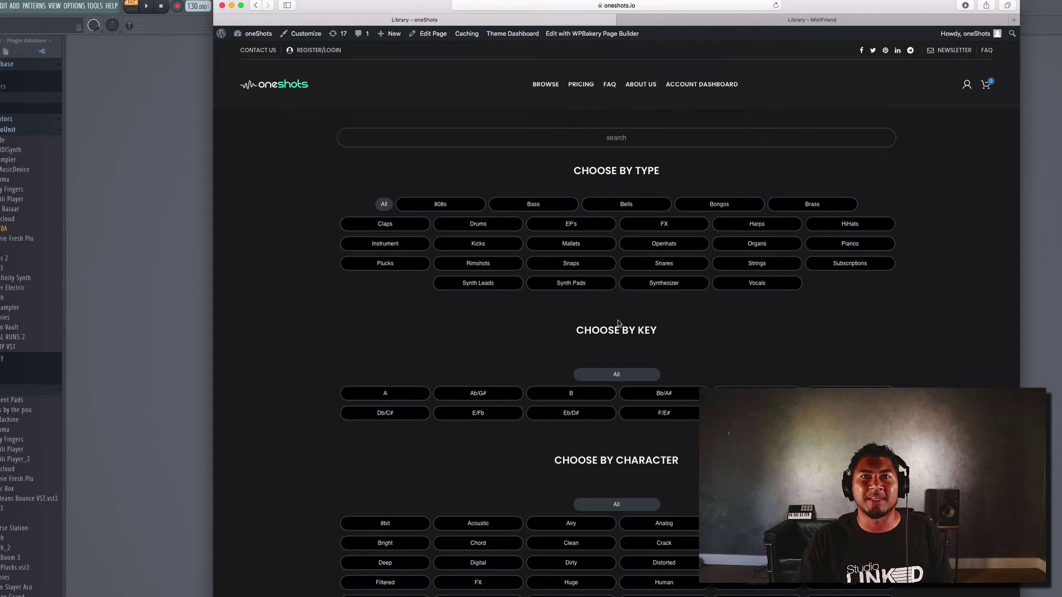
scroll(617, 323, down, 12)
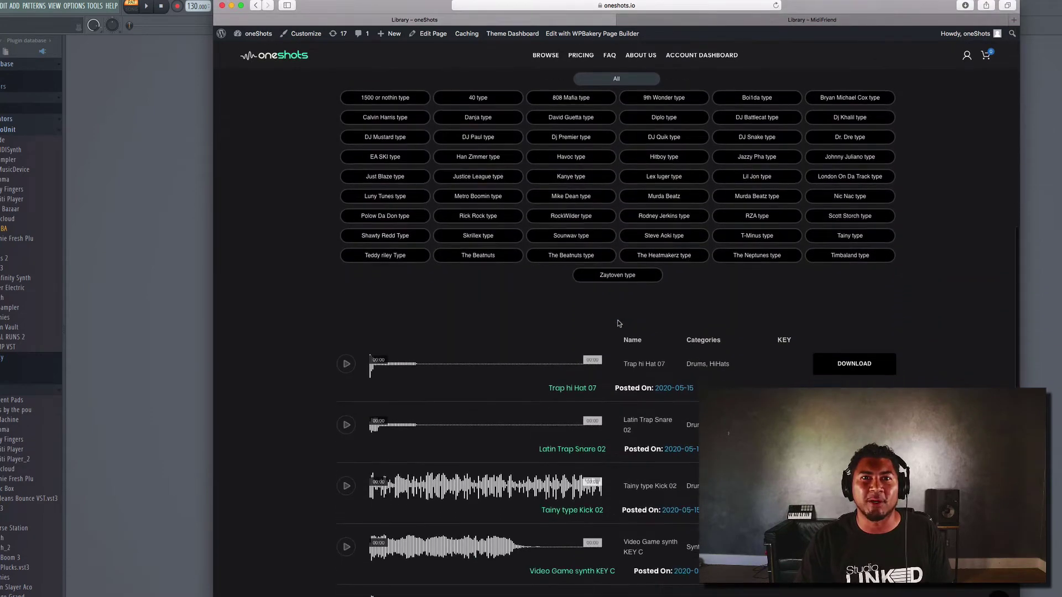
scroll(618, 323, down, 5)
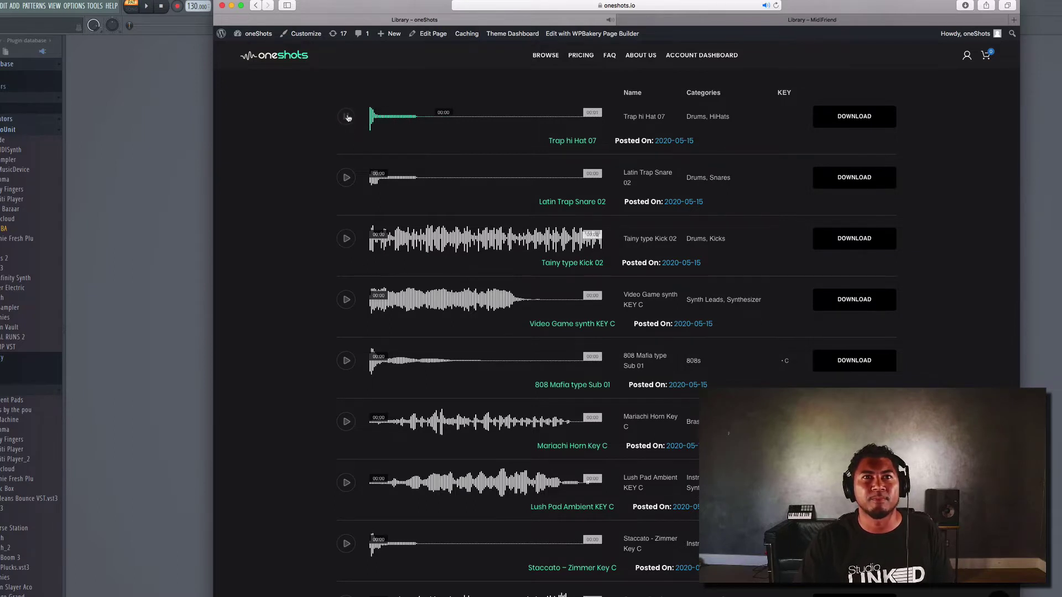
click(347, 177)
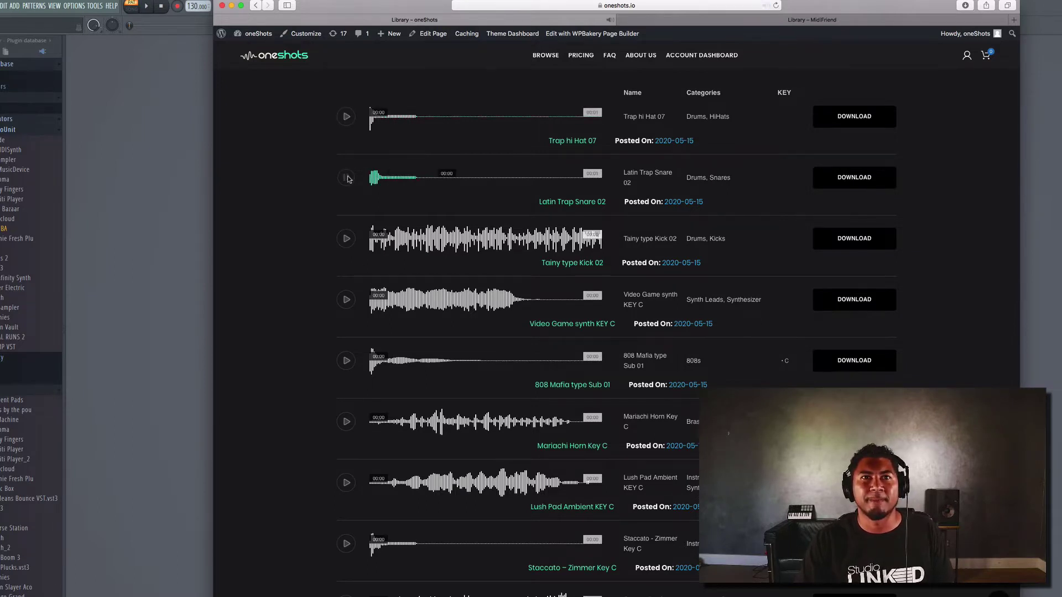
click(348, 239)
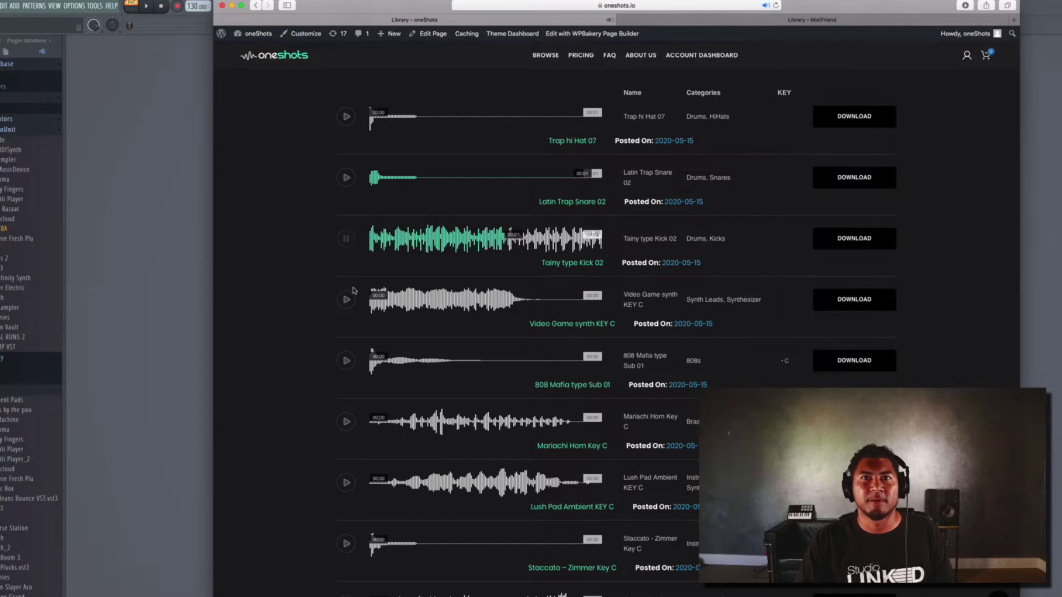
click(346, 300)
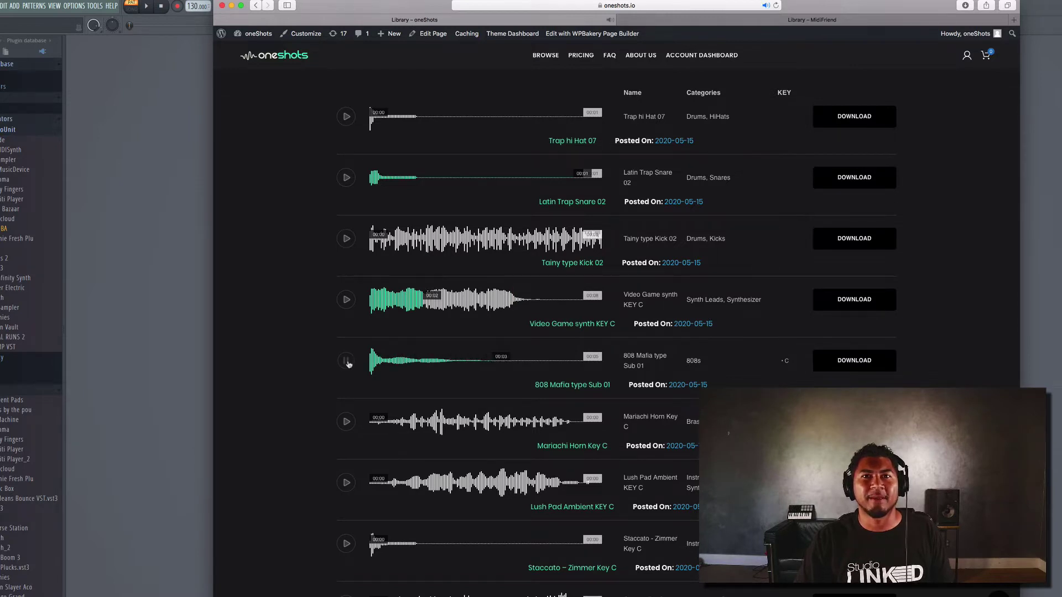
scroll(445, 357, up, 1)
scroll(446, 356, down, 5)
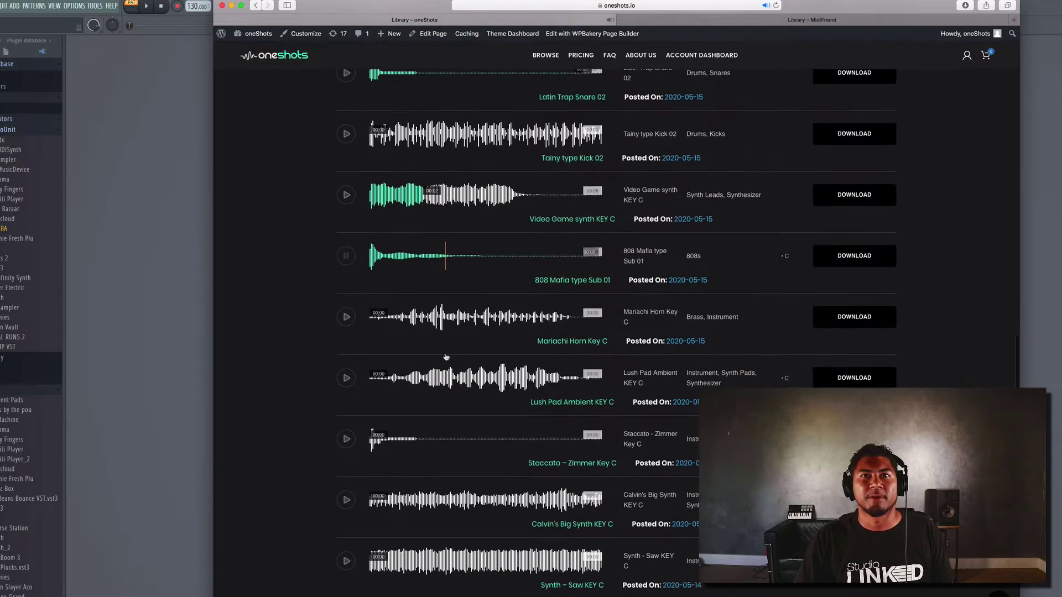
scroll(348, 314, up, 1)
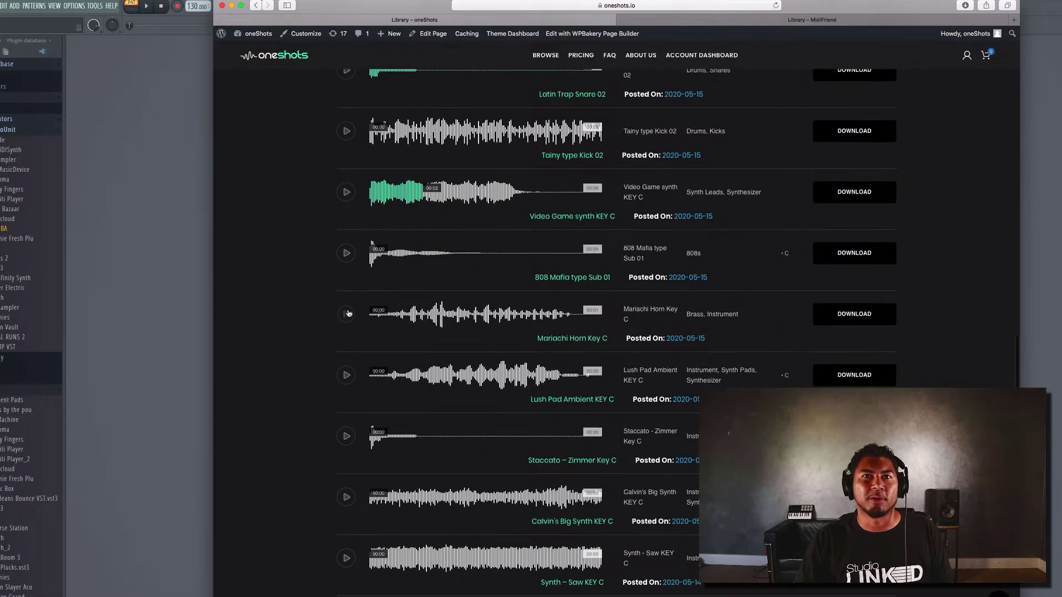
Preview the Mariachi Horn Key C sample and download it.
click(346, 313)
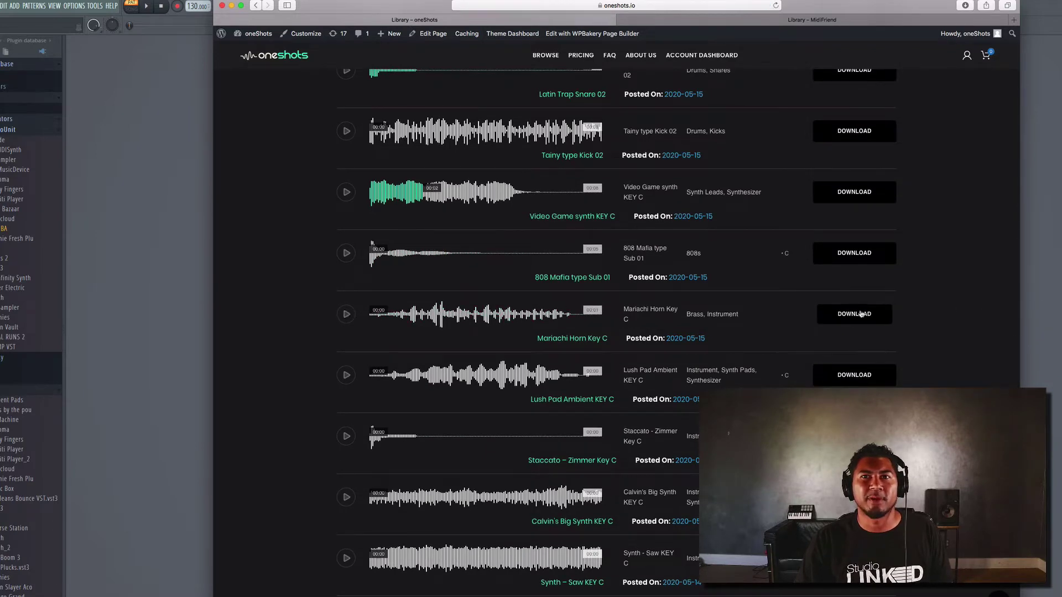
click(861, 314)
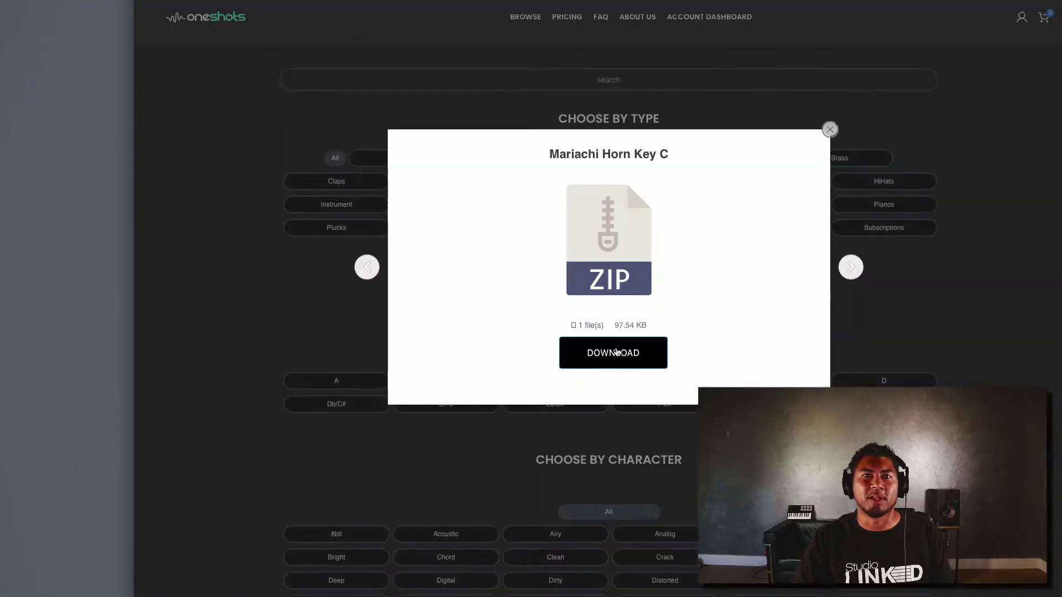
click(617, 350)
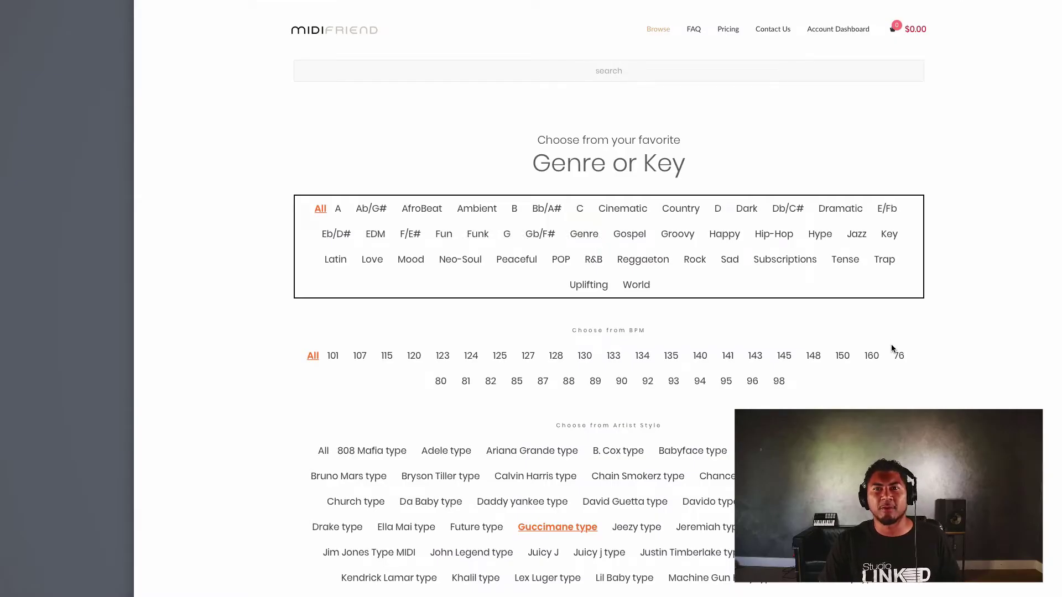
Find the Stairs Guccimane type Key G BPM124 MIDI in the MidiFriend library, preview it, download it and close its download window.
scroll(891, 347, down, 5)
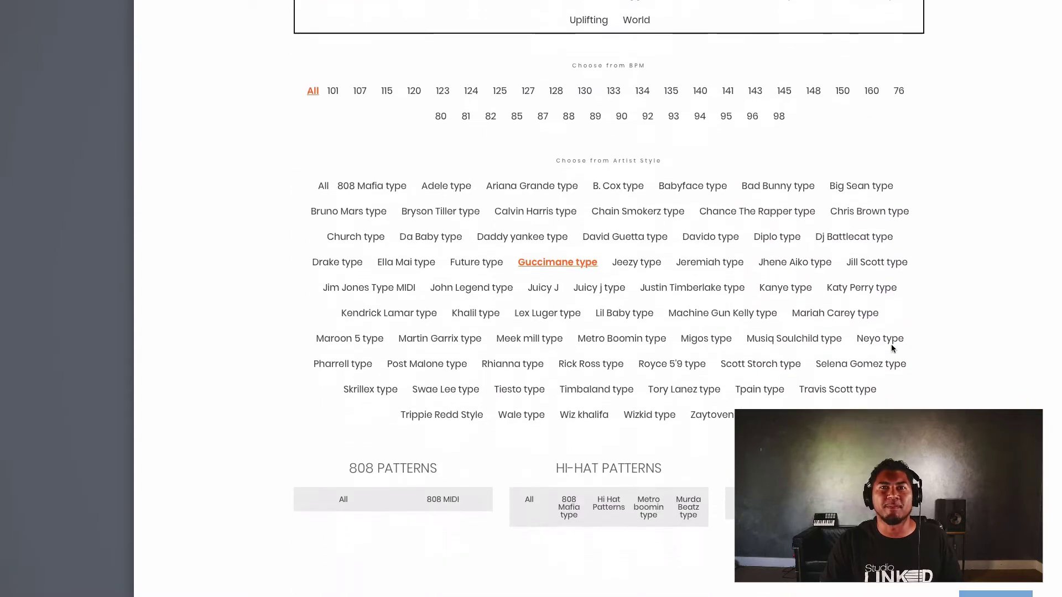
scroll(890, 344, down, 3)
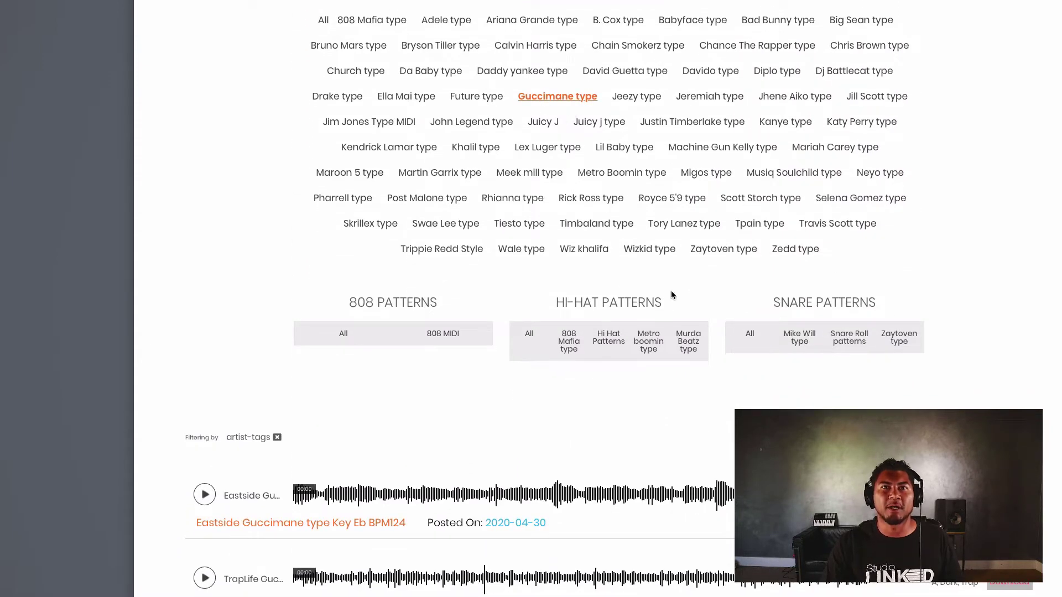
scroll(671, 295, down, 8)
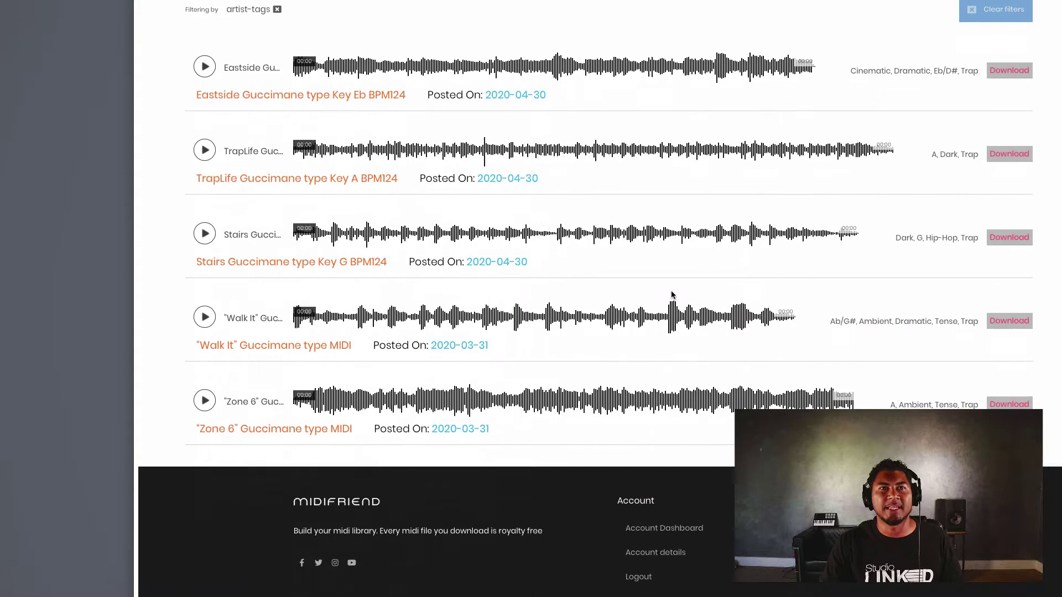
scroll(672, 295, up, 3)
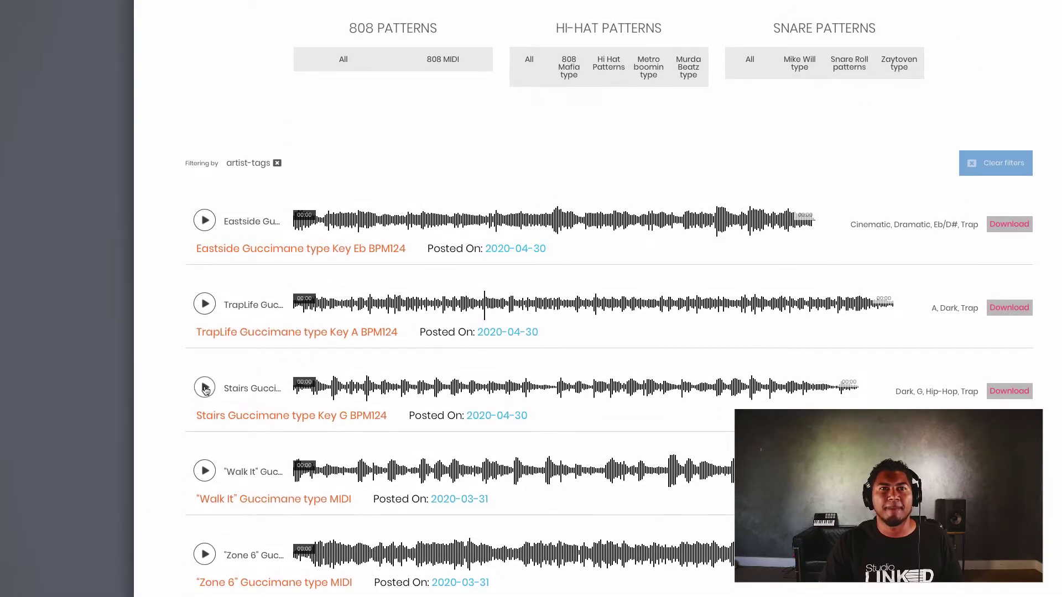
click(205, 388)
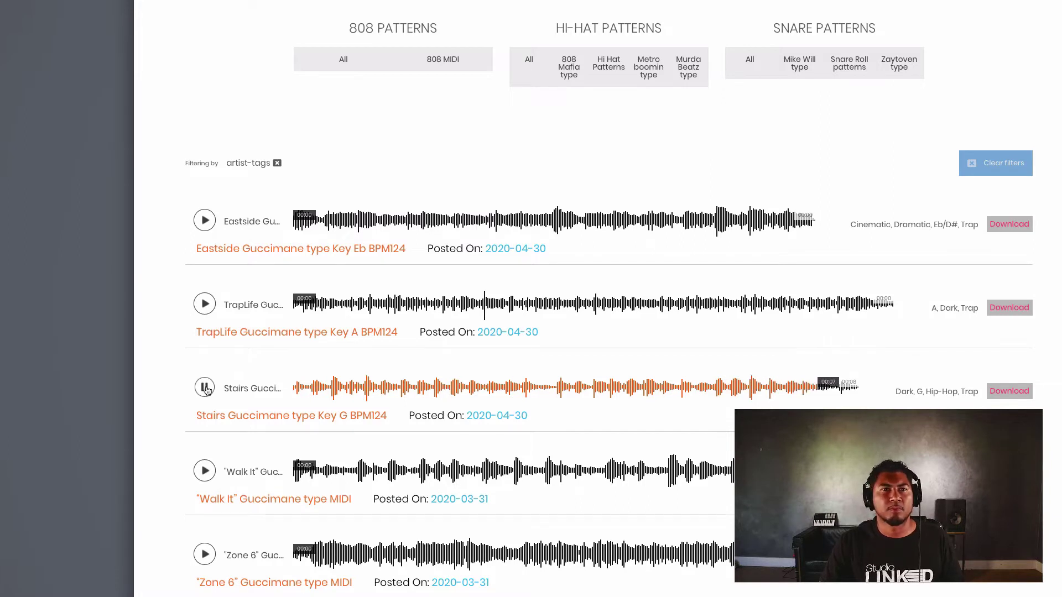
click(1007, 392)
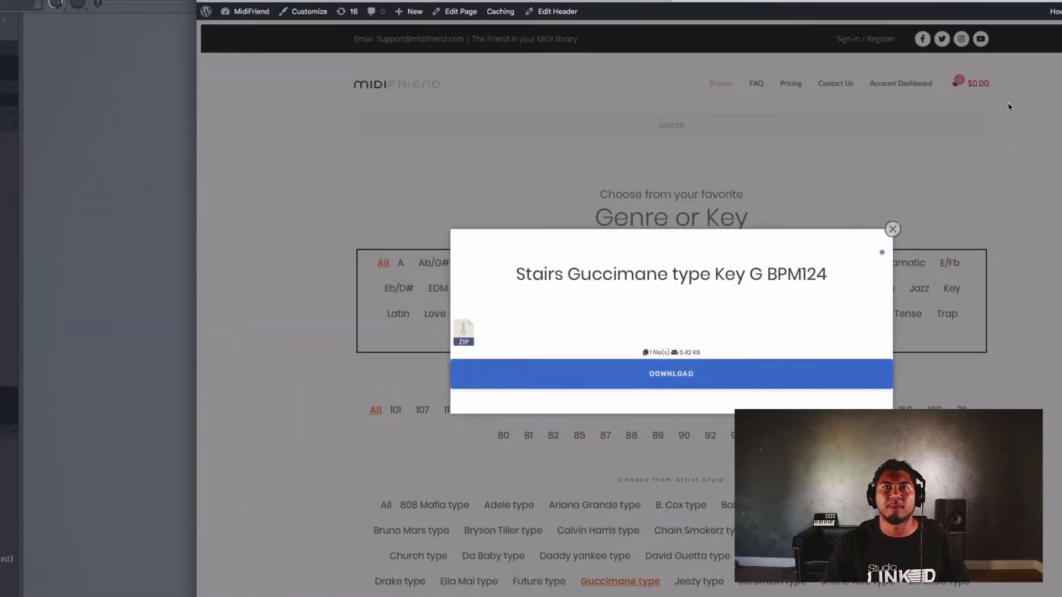
click(892, 231)
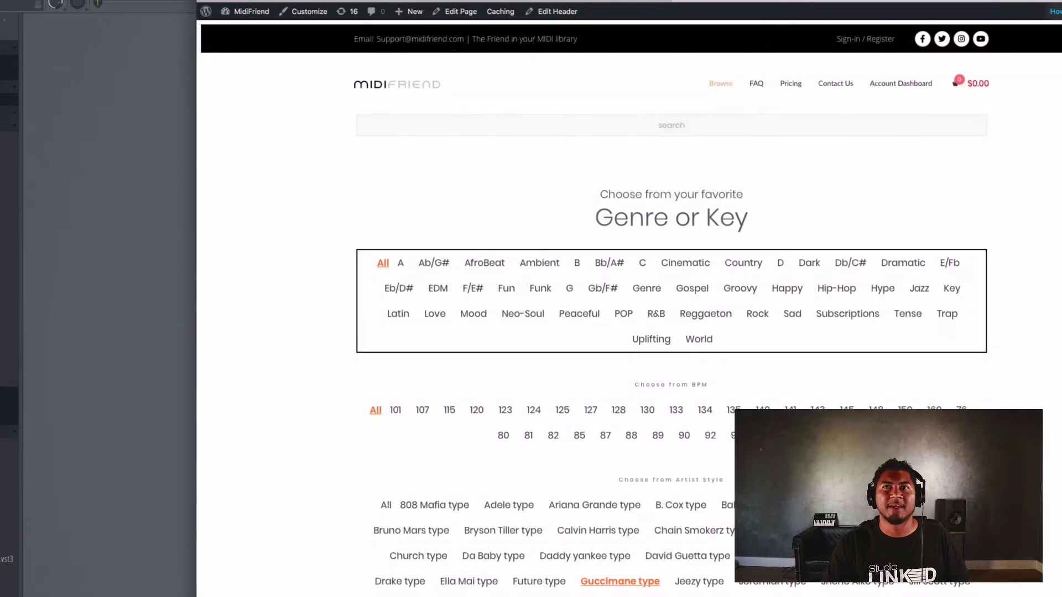
Show the downloaded Video Game synth KEY C.wav in Finder and switch back to FL Studio.
click(1056, 2)
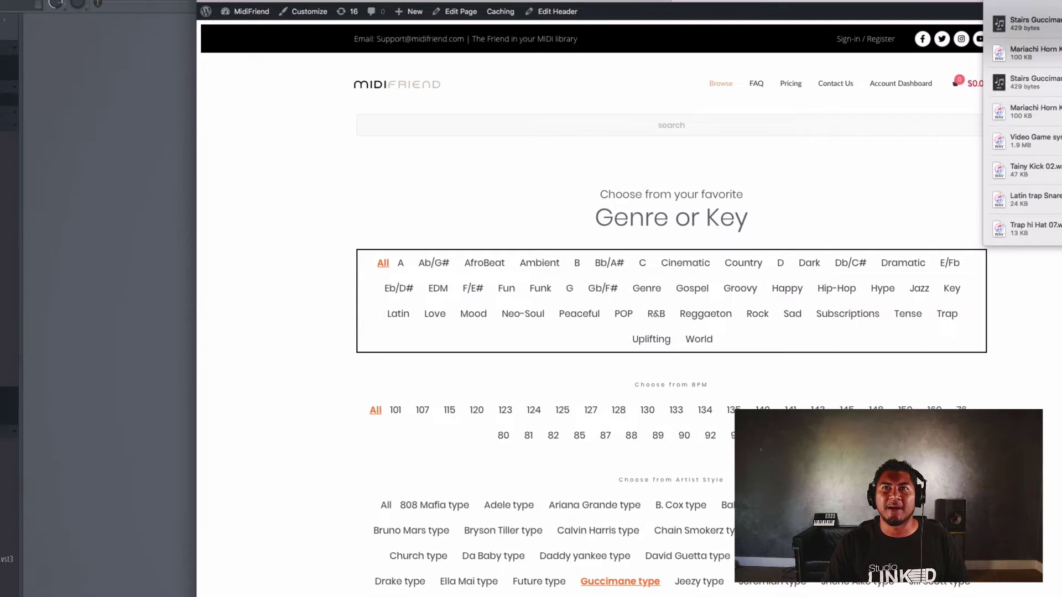
click(1030, 145)
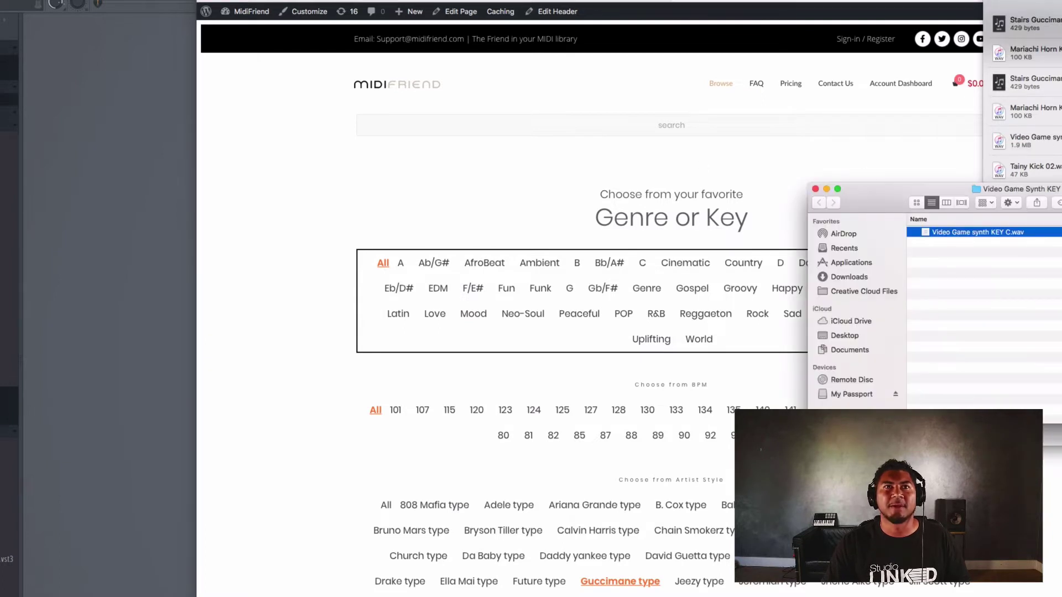
click(78, 306)
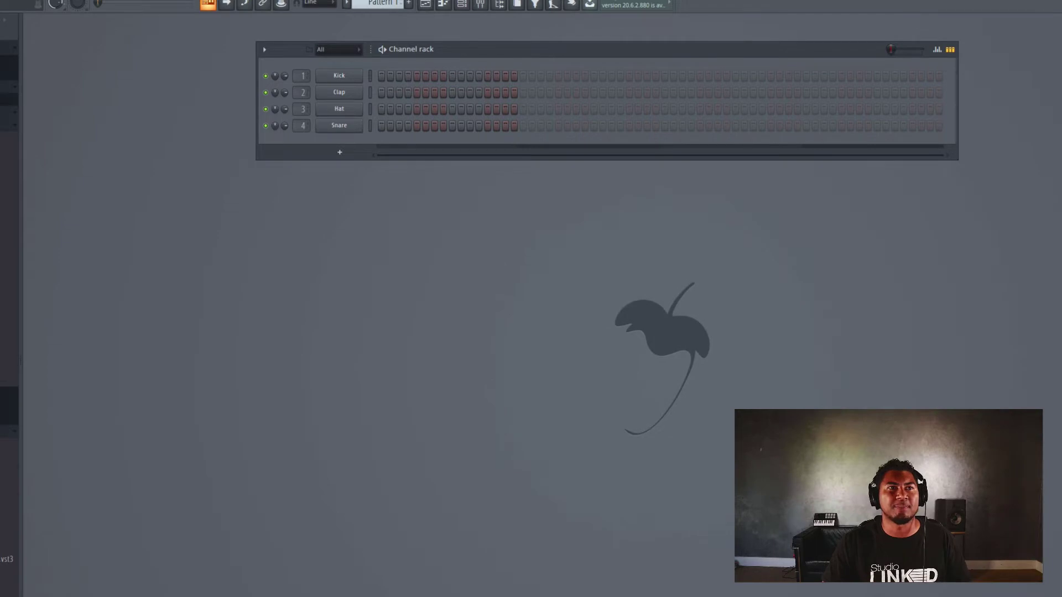
Add TAL Sampler as a new channel in the channel rack and dismiss its preset directory notice.
drag(11, 354, 338, 136)
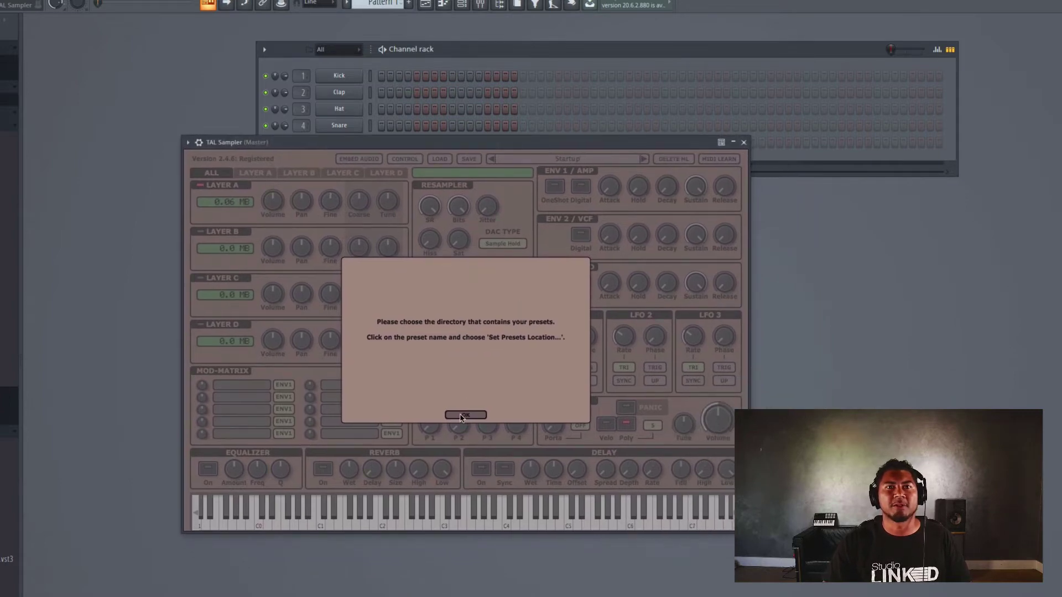
click(463, 416)
drag(651, 148, 582, 69)
Set TAL Sampler's polyphony to 12 voices and its DAC type to Clean.
click(584, 347)
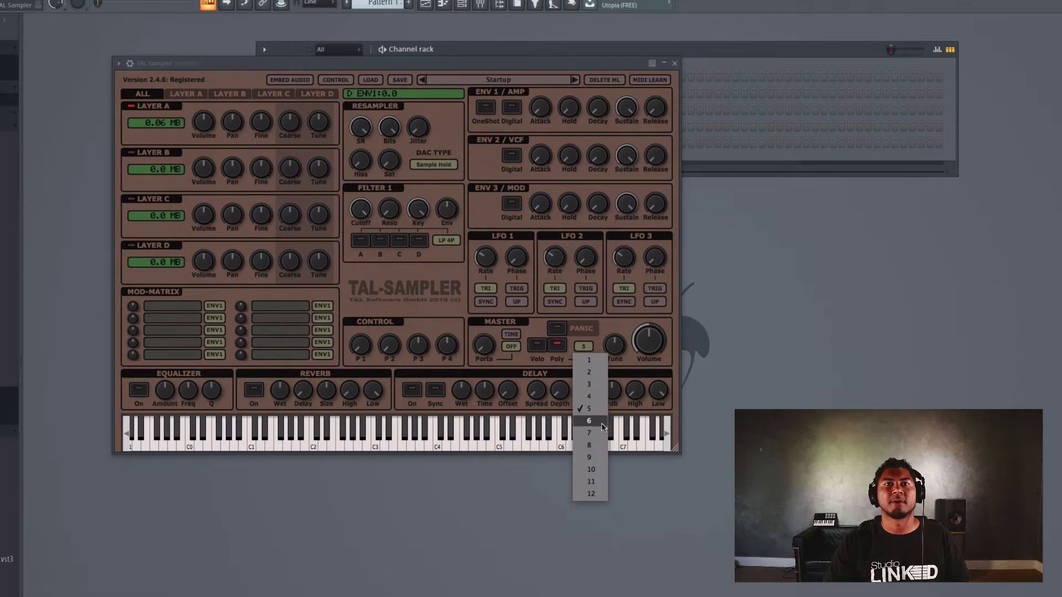
click(591, 494)
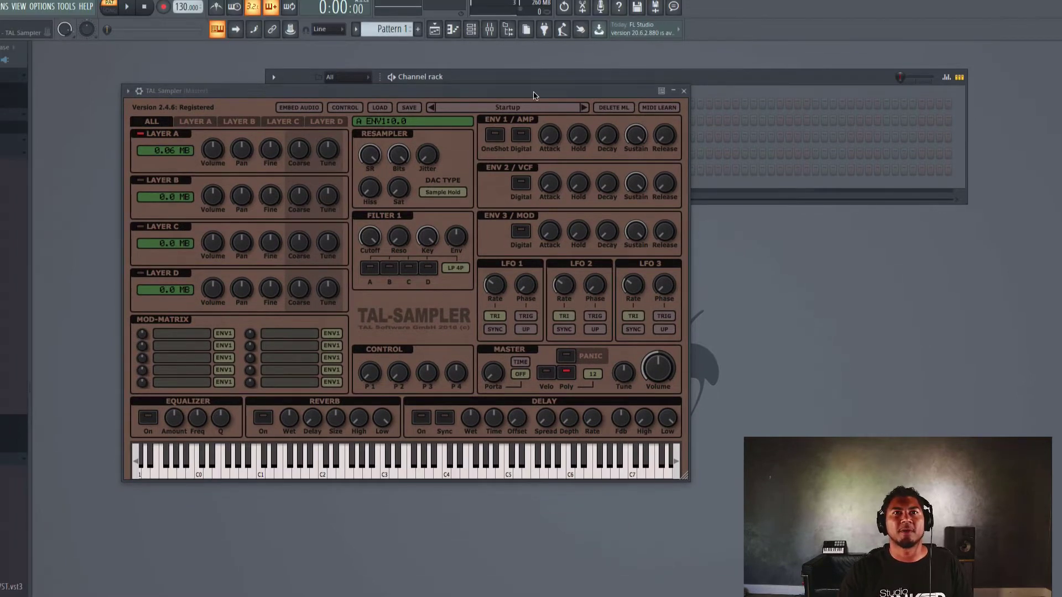
drag(534, 91, 811, 89)
click(716, 189)
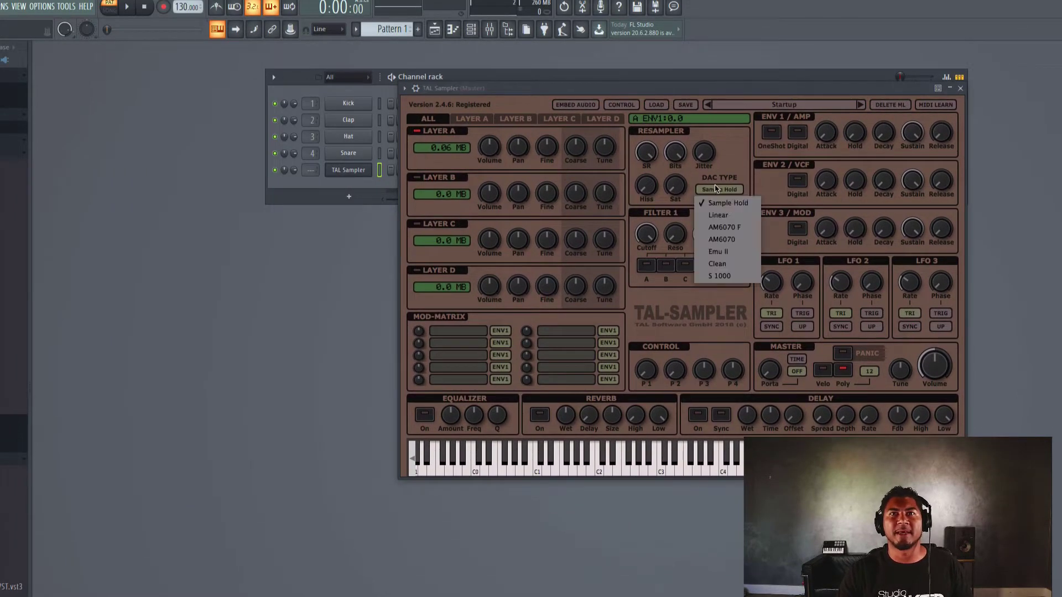
click(721, 266)
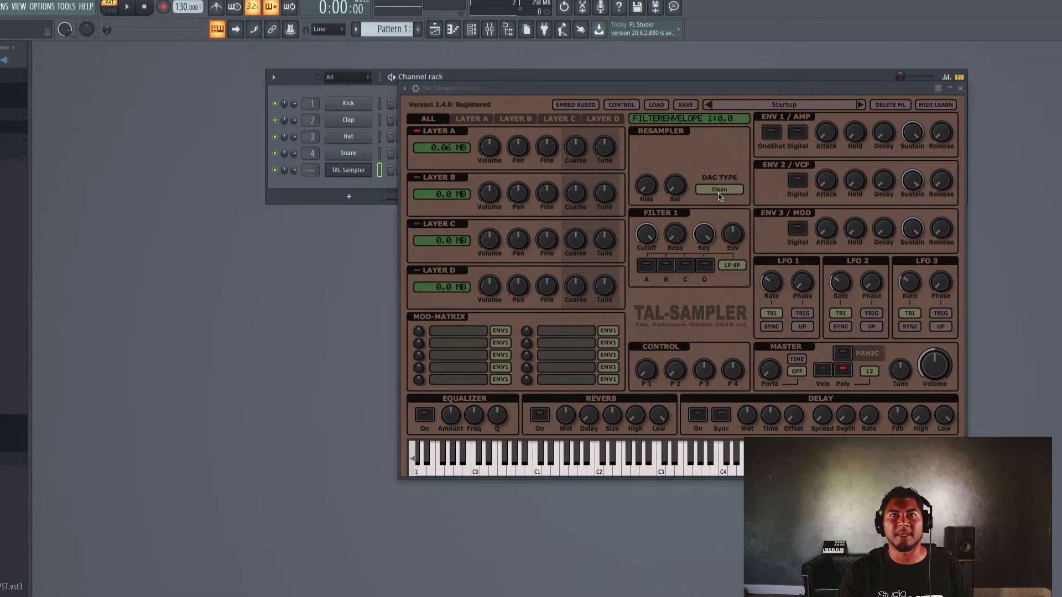
Load the downloaded Video Game synth KEY C.wav into TAL Sampler's Layer A.
click(473, 119)
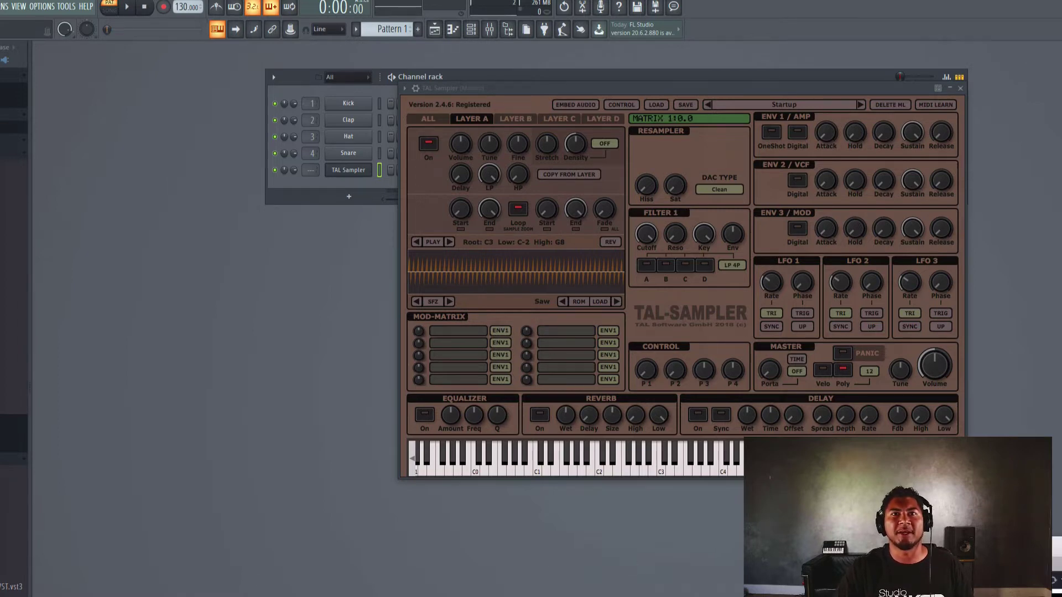
drag(1056, 546, 296, 78)
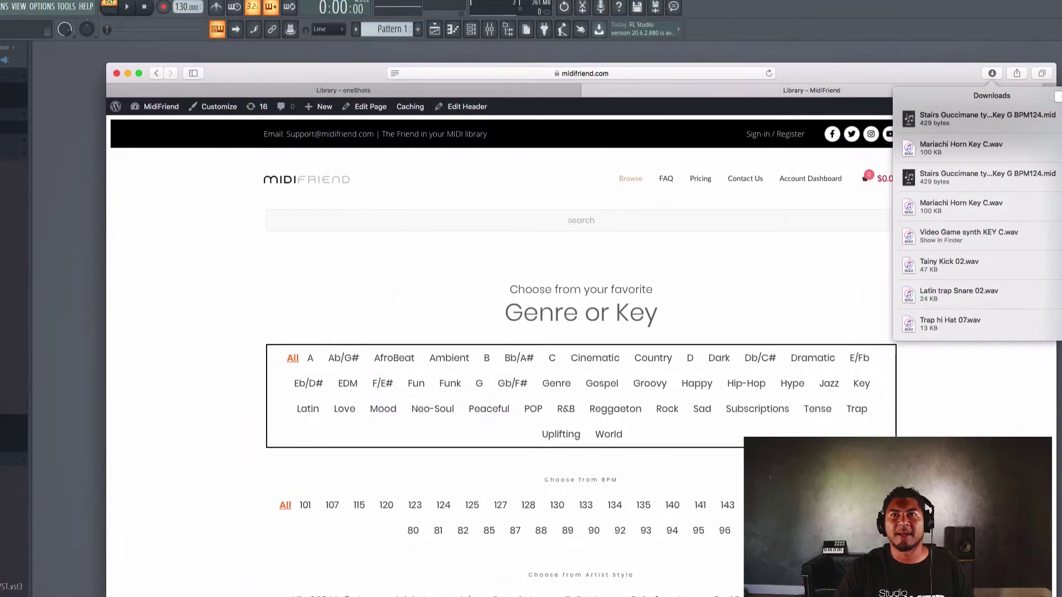
click(1059, 236)
drag(412, 63, 1055, 563)
drag(1015, 269, 506, 270)
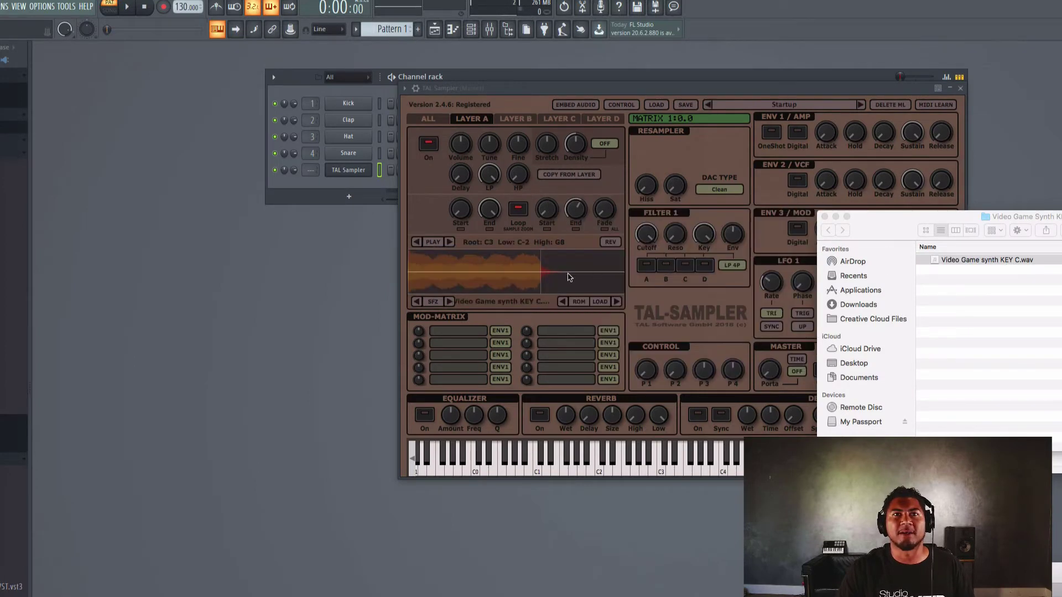
Move Layer A's loop start into the later part of the synth waveform and raise the loop fade.
click(545, 215)
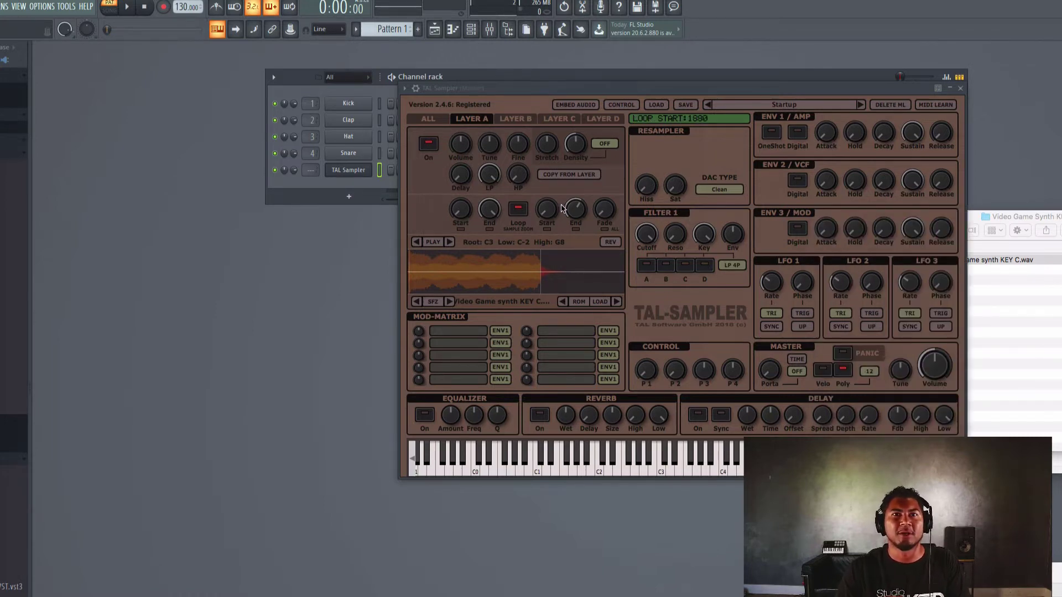
drag(548, 213, 572, 119)
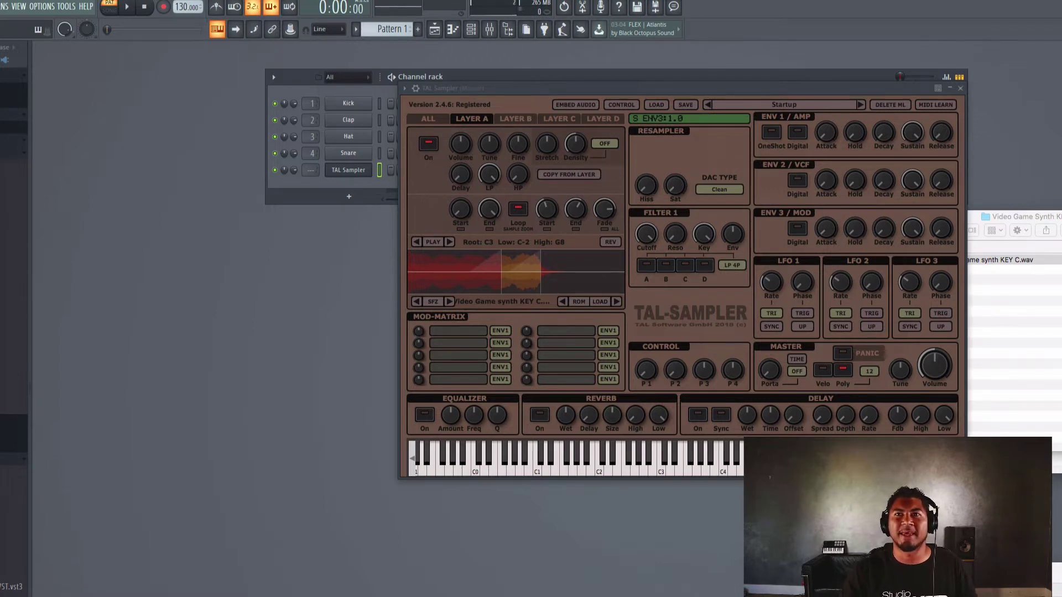
Import the downloaded Stairs Guccimane type Key G MIDI file into the TAL Sampler channel.
drag(975, 217, 1061, 181)
click(912, 180)
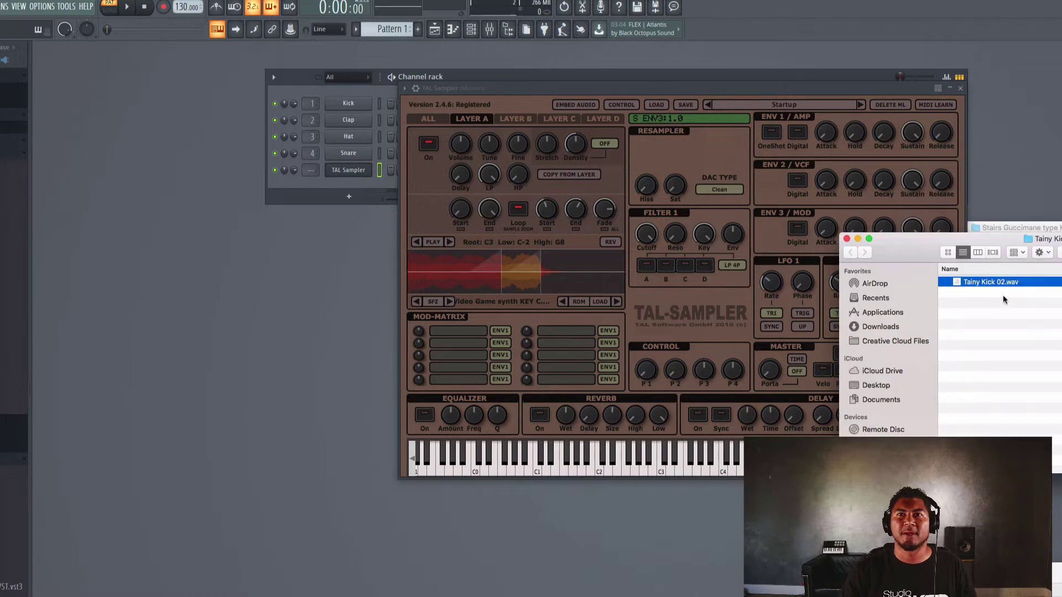
drag(1056, 569, 425, 262)
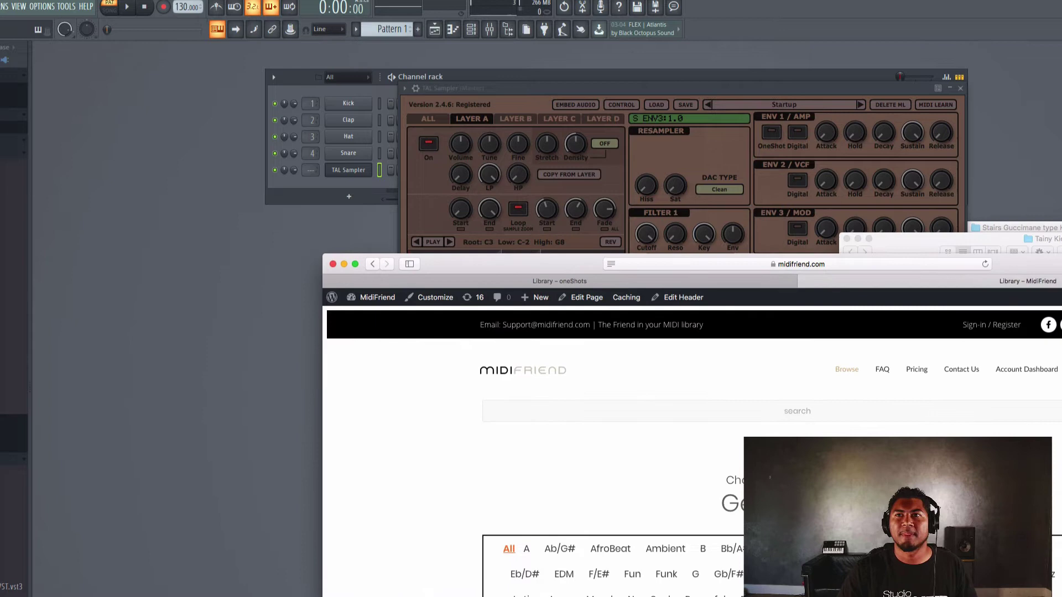
click(1023, 227)
click(465, 253)
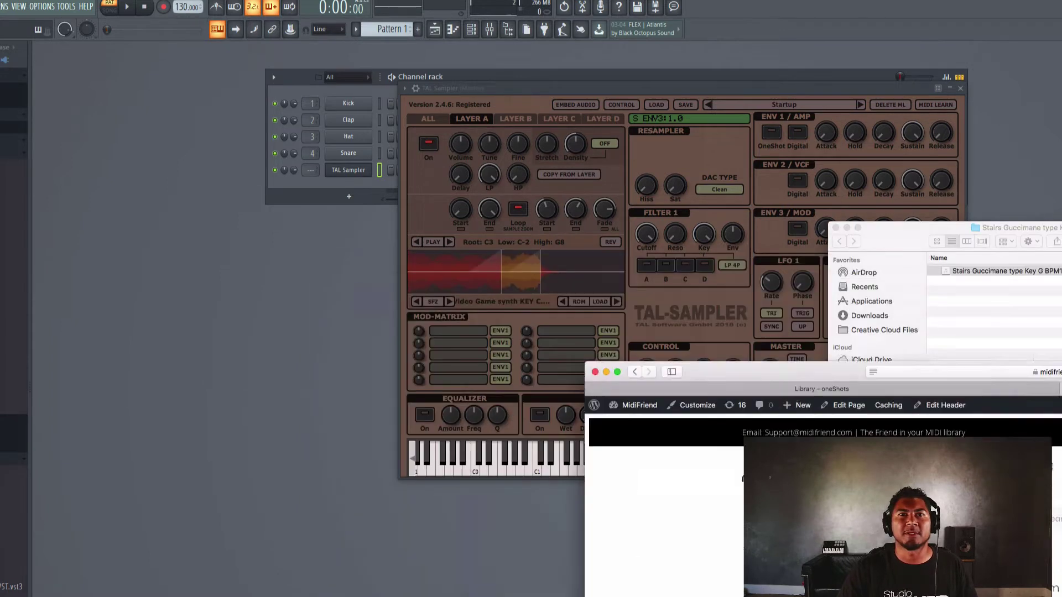
drag(1025, 278, 357, 173)
click(357, 174)
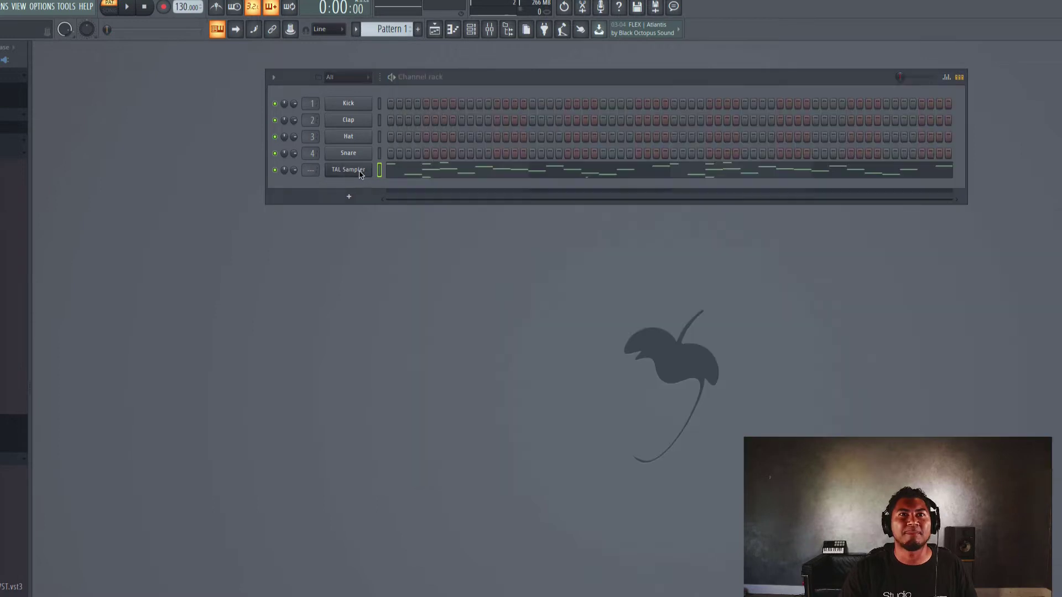
Play the imported melody in TAL Sampler's piano roll, stop playback, and close the piano roll.
click(568, 176)
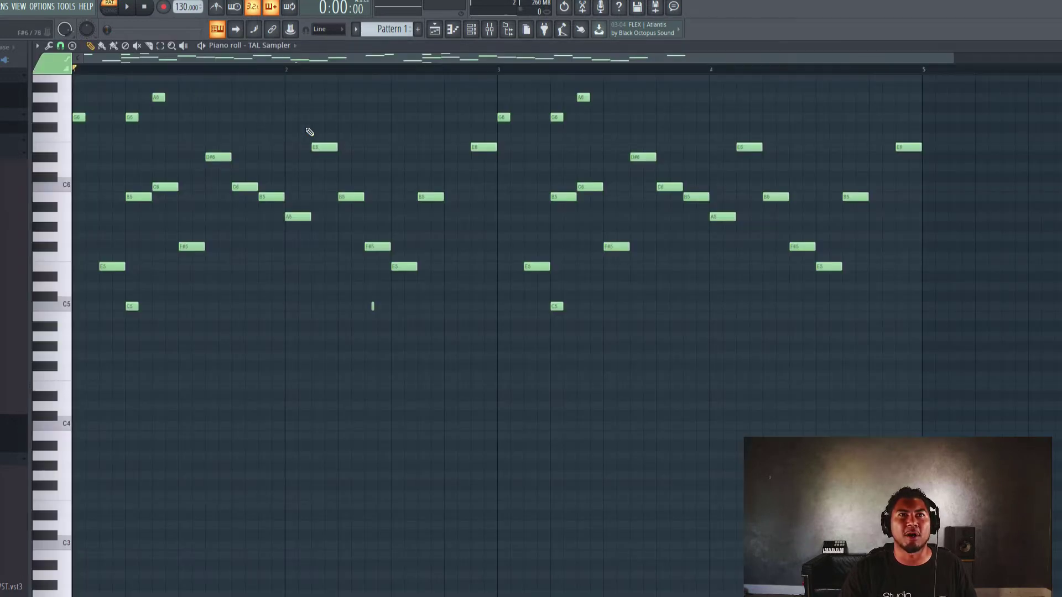
click(128, 8)
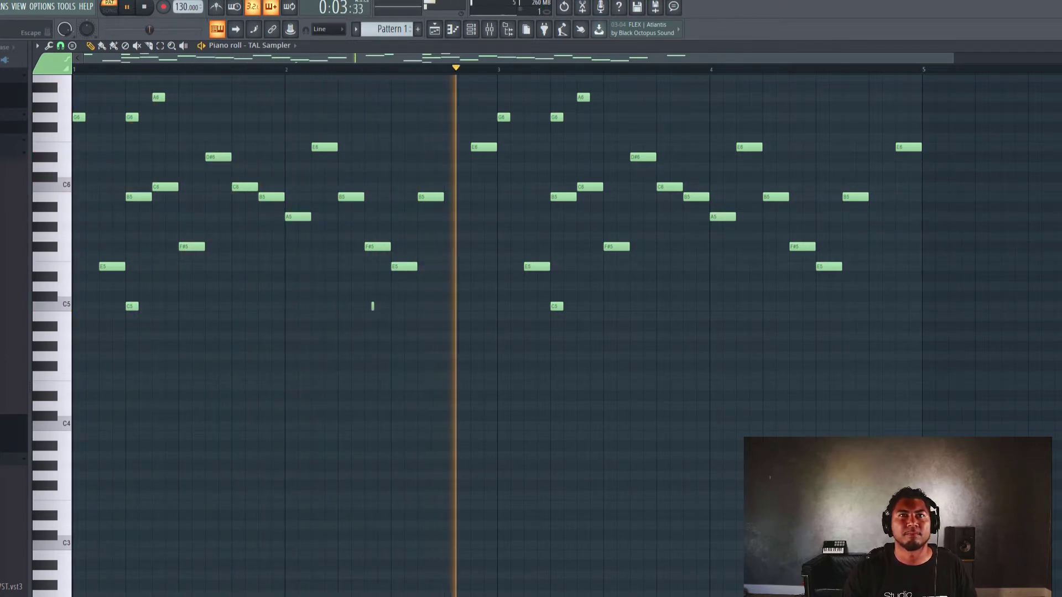
key(space)
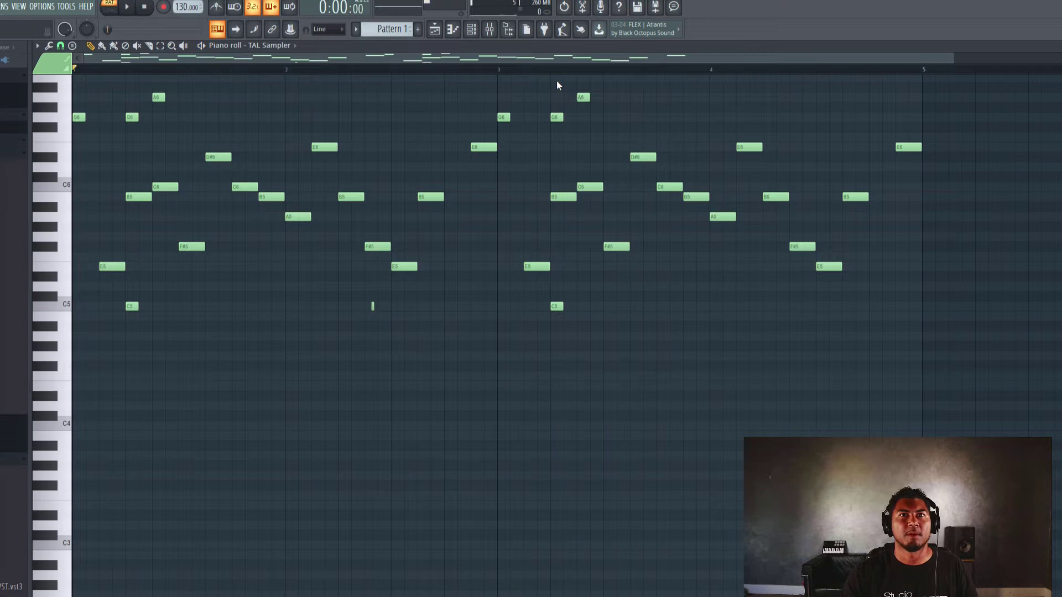
key(Escape)
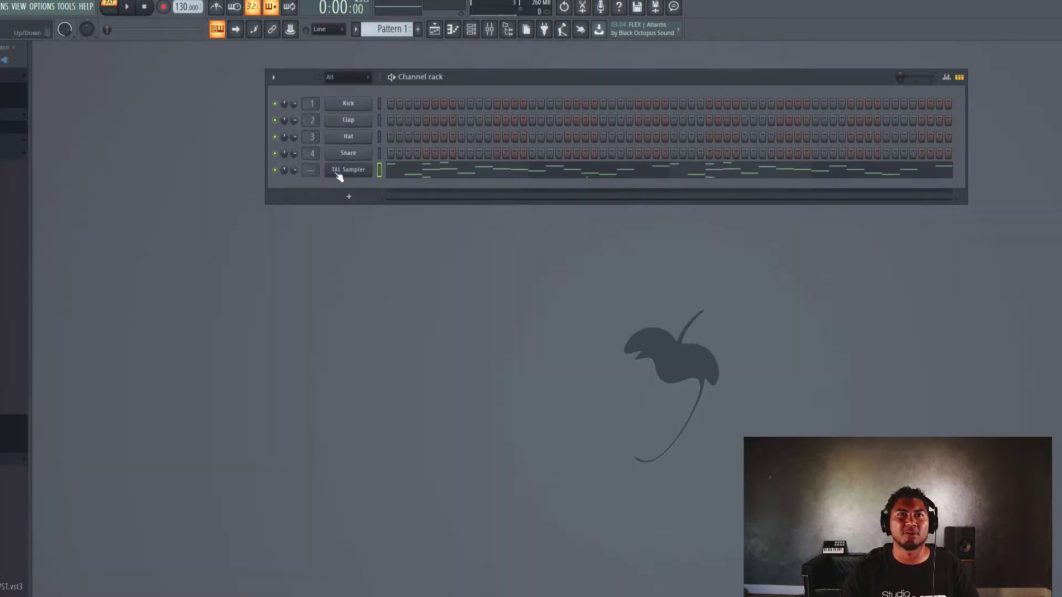
Tune TAL Sampler's Layer A to -12, enable its reverb and delay, and adjust their wet amounts.
click(340, 172)
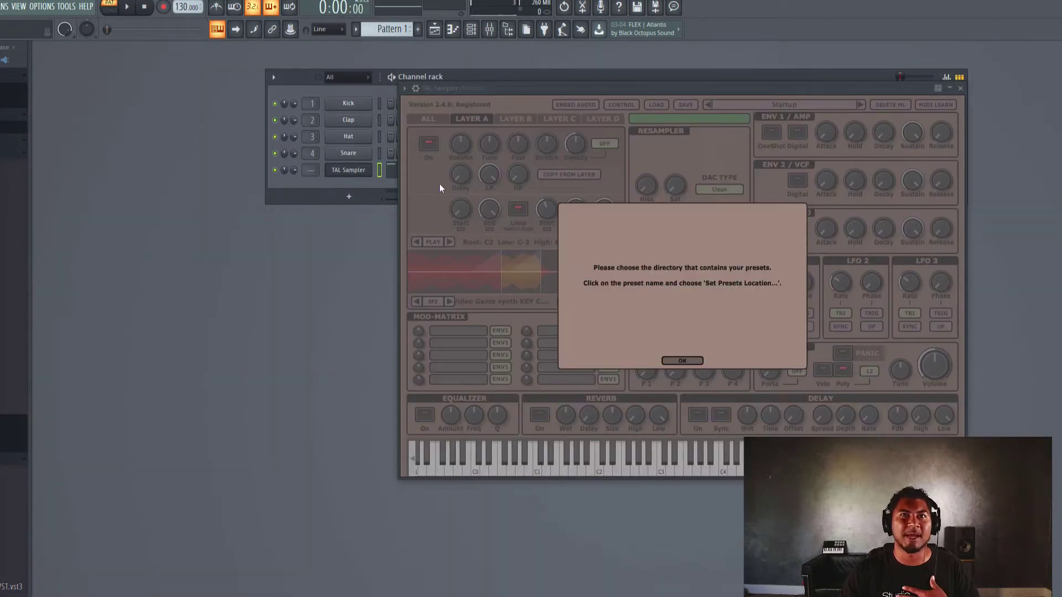
click(681, 361)
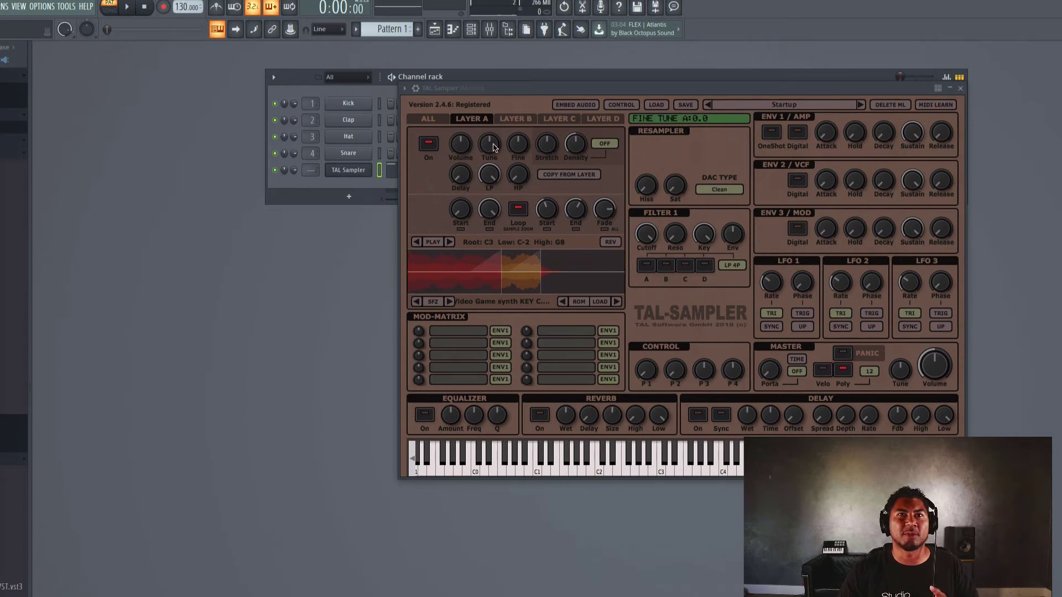
mouse_move(491, 146)
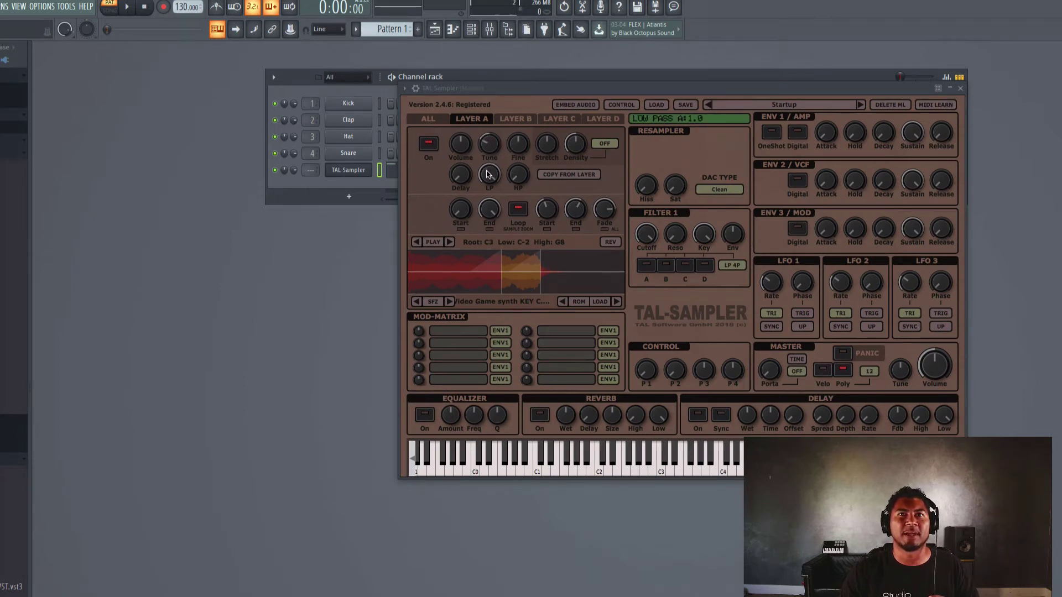
click(539, 415)
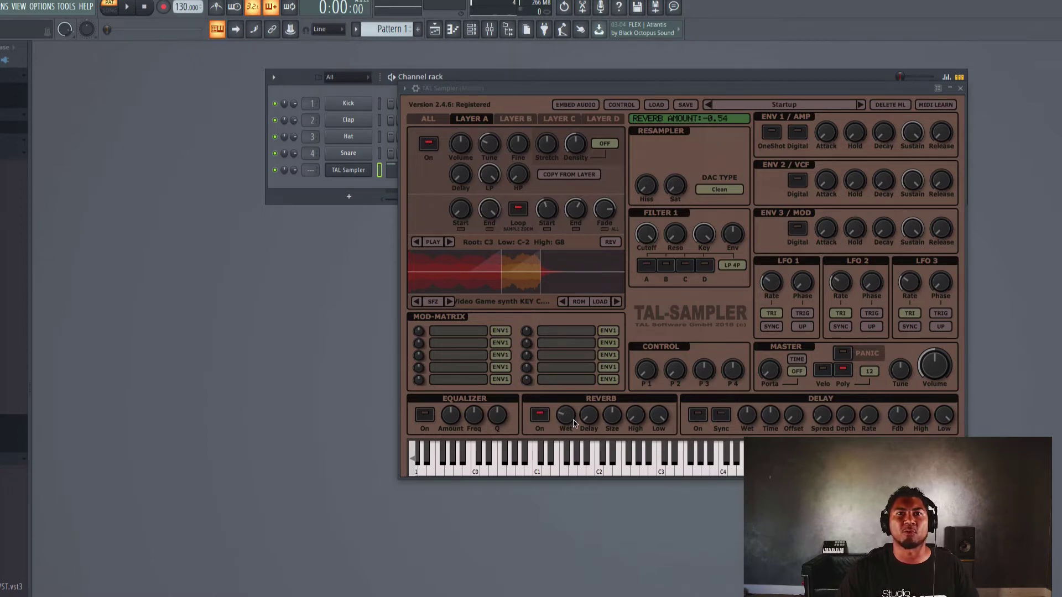
drag(747, 415, 747, 445)
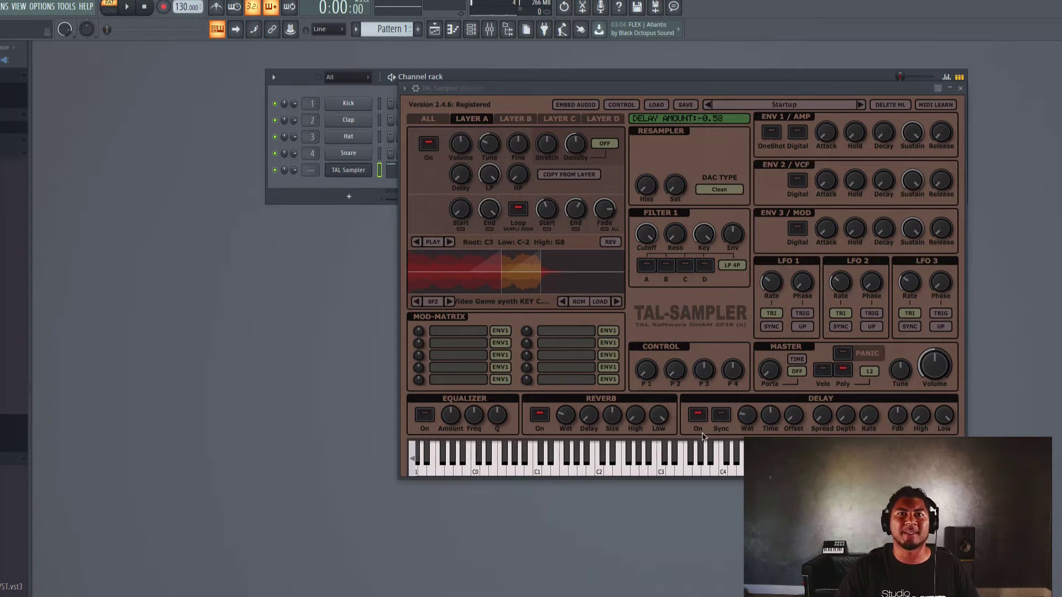
Audition the melody with TAL Sampler's new sound, stop playback, and close the plugin.
click(127, 9)
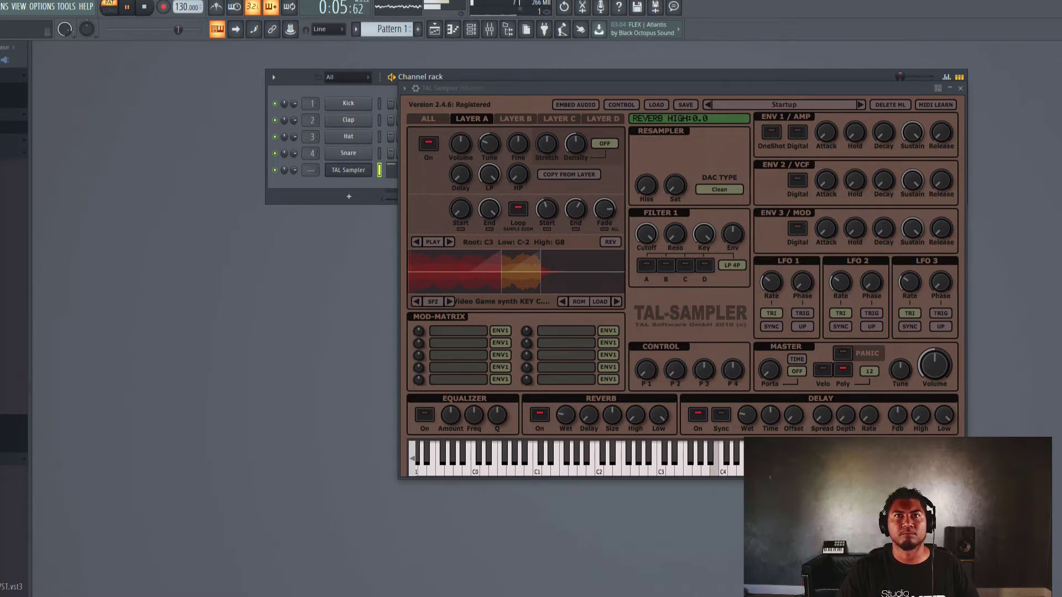
click(145, 7)
click(961, 88)
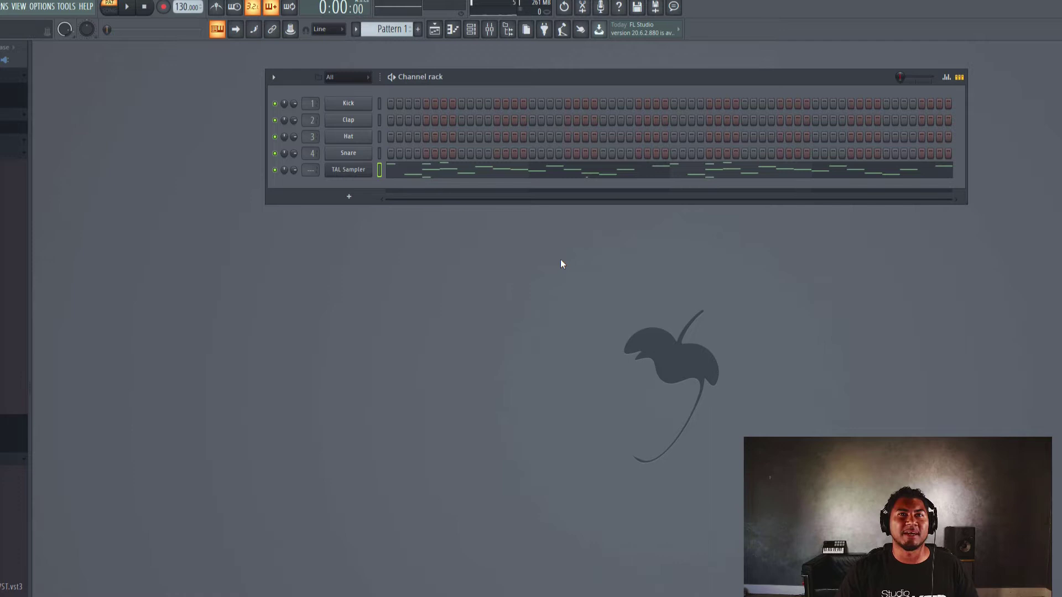
Place Pattern 1 on Track 1 and a new Pattern 2 on Track 2 of the playlist, and open Pattern 2.
click(20, 7)
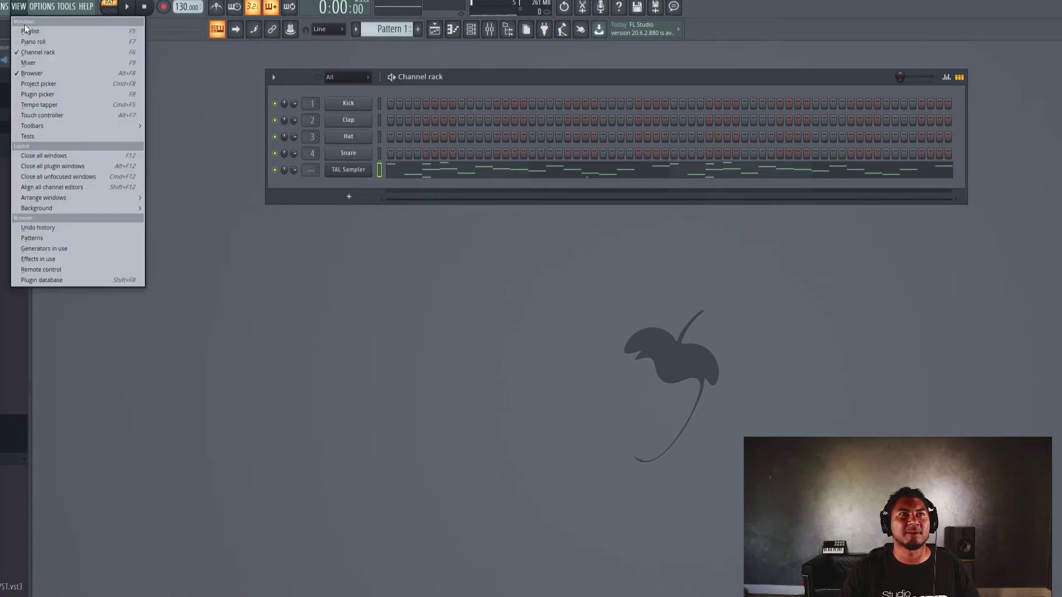
click(30, 31)
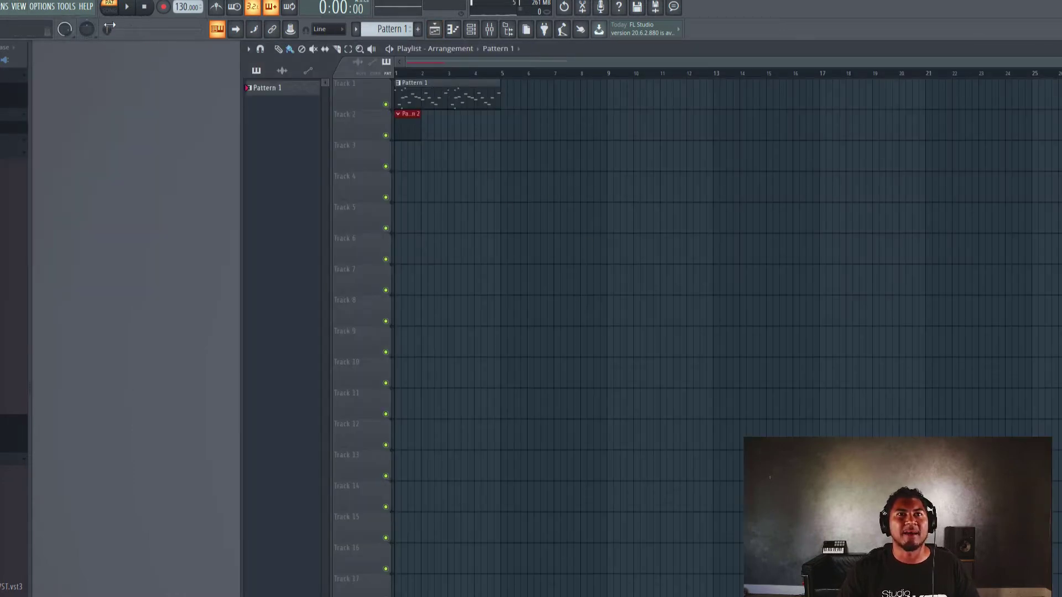
double_click(408, 124)
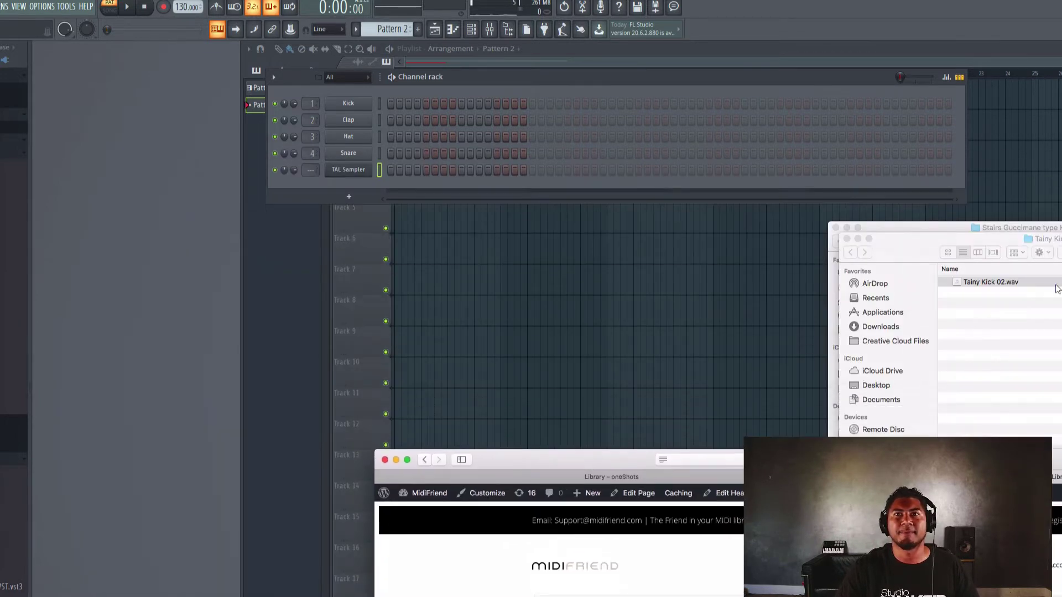
Add Tainy Kick 02.wav as a new channel and place kicks on steps 1 and 7 of Pattern 2.
drag(1023, 284, 359, 190)
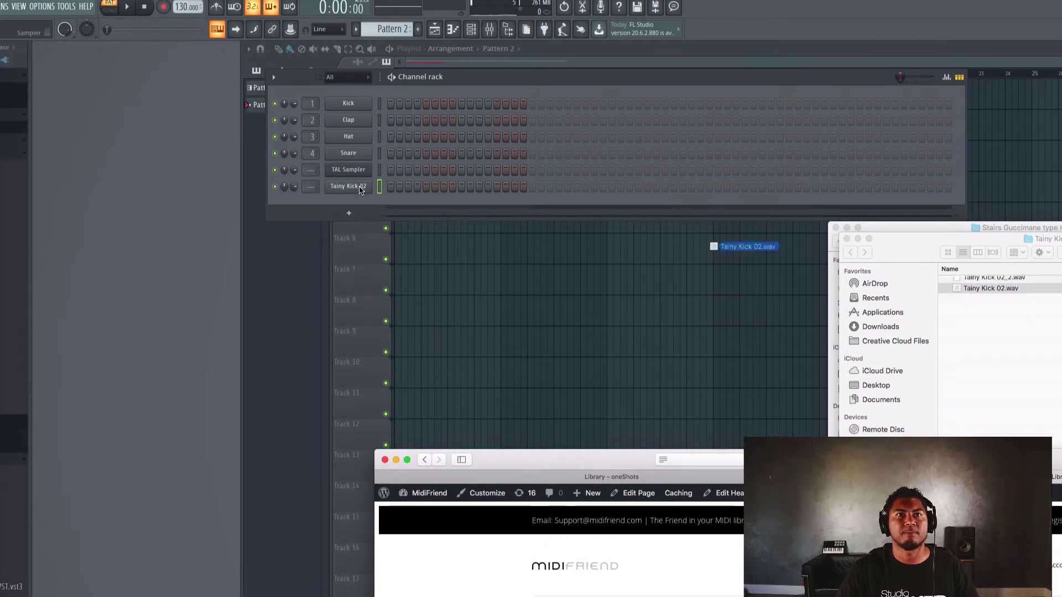
click(391, 186)
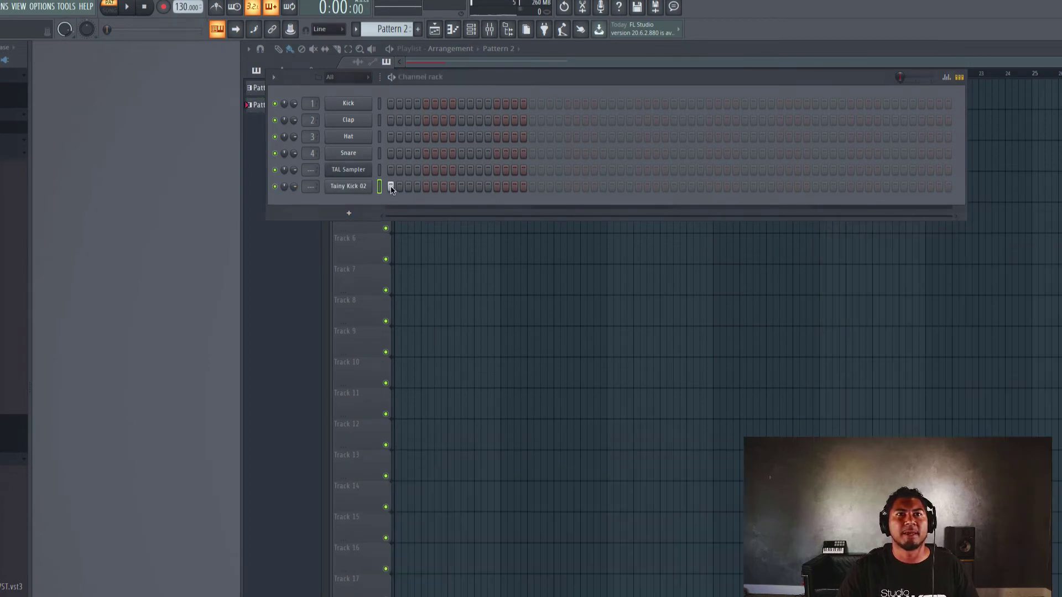
click(444, 188)
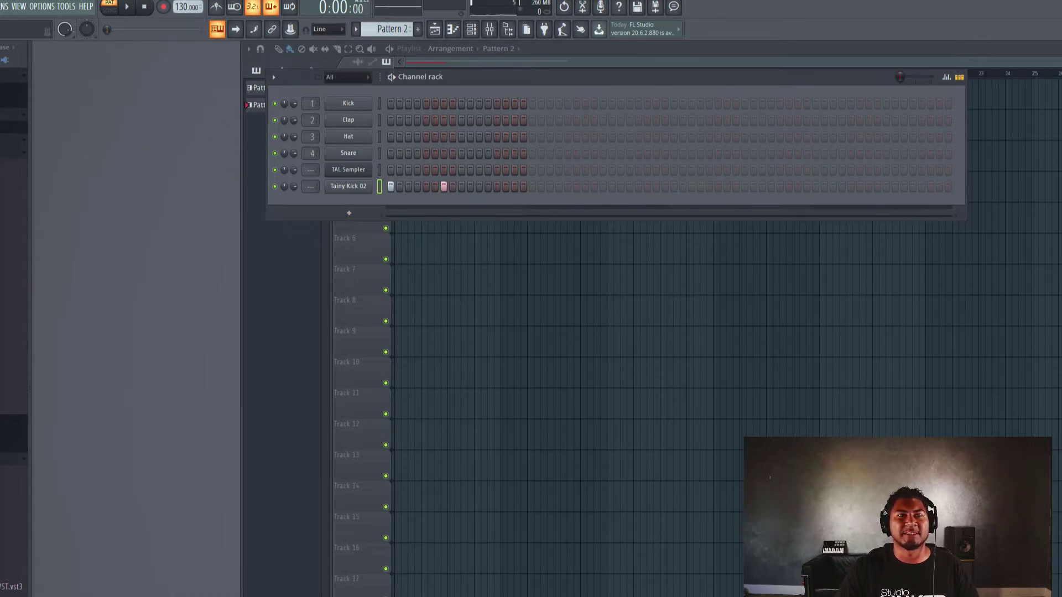
Add Latin trap Snare 02.wav as a new channel below the kick and close the snare and kick folders.
key(super+Tab)
drag(1061, 455, 1011, 370)
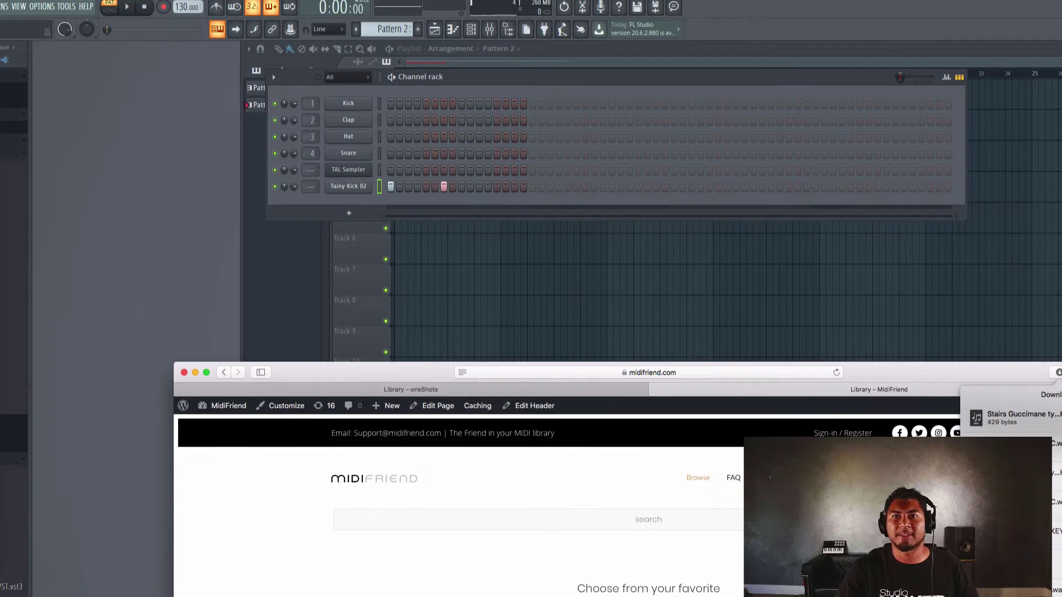
key(super+Tab)
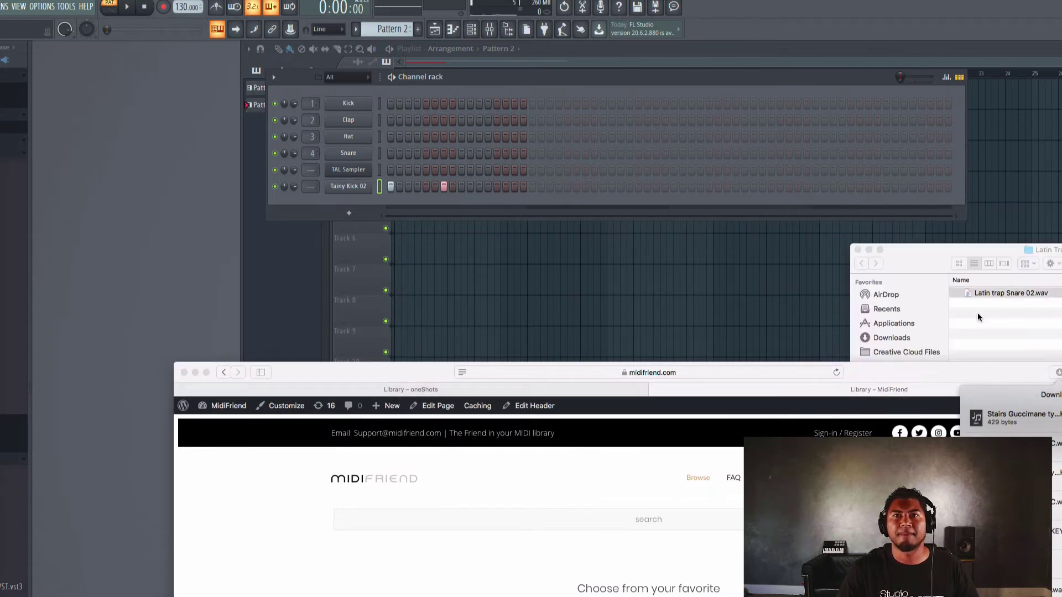
drag(1022, 292, 363, 206)
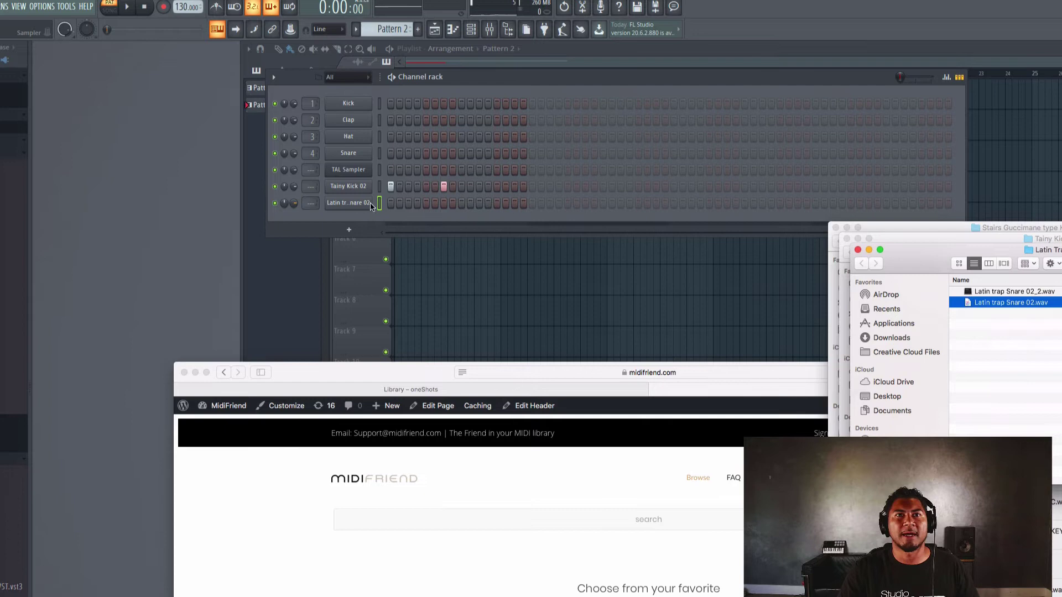
click(858, 250)
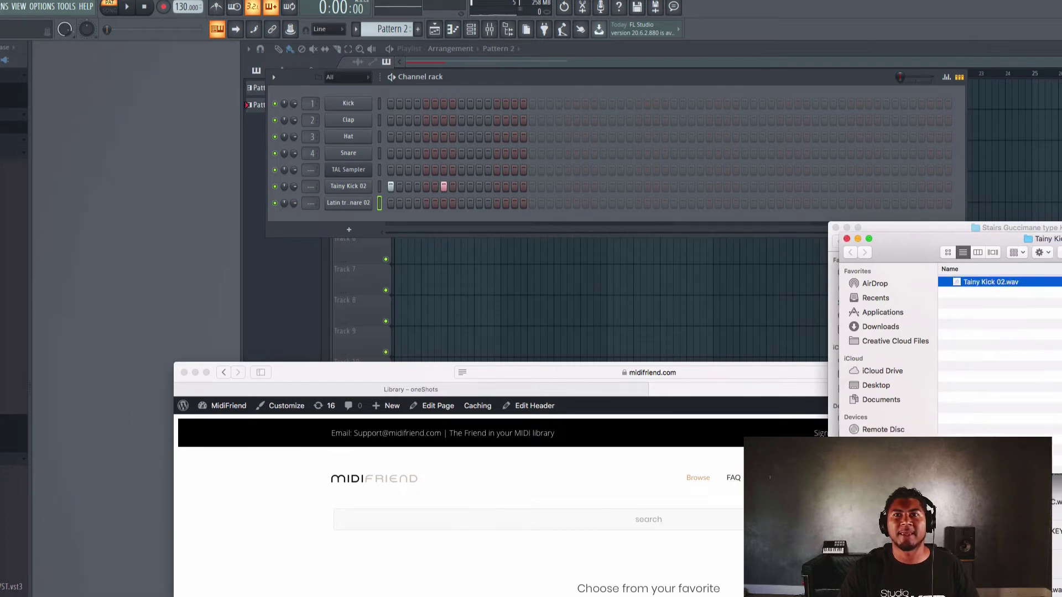
click(846, 239)
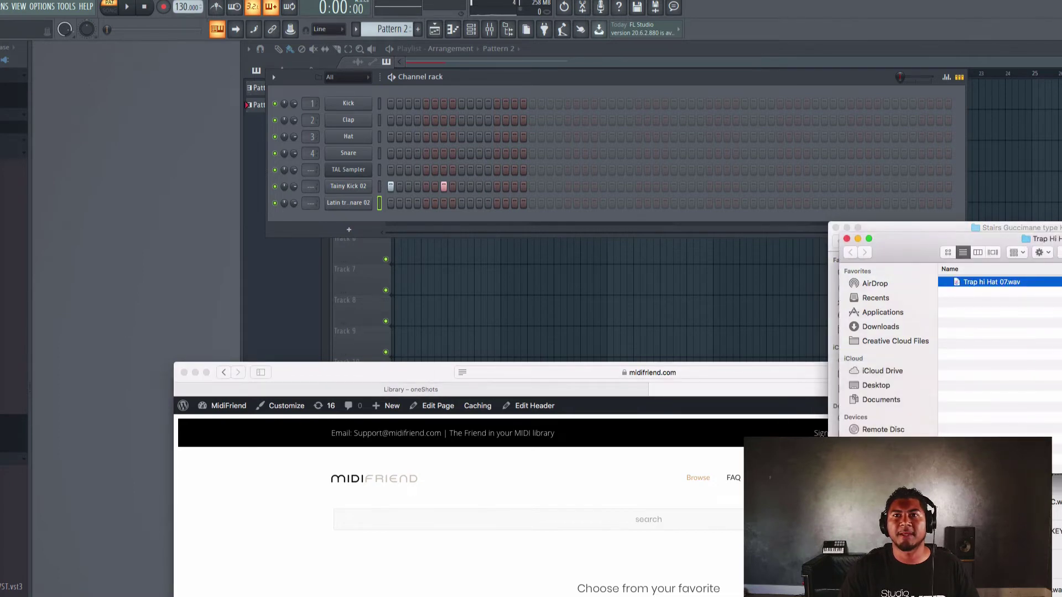
Add Trap hi Hat 07.wav as a channel, fill every 2 steps, and extend it with hits on steps 17, 19, 21 and 23.
drag(1022, 282, 339, 222)
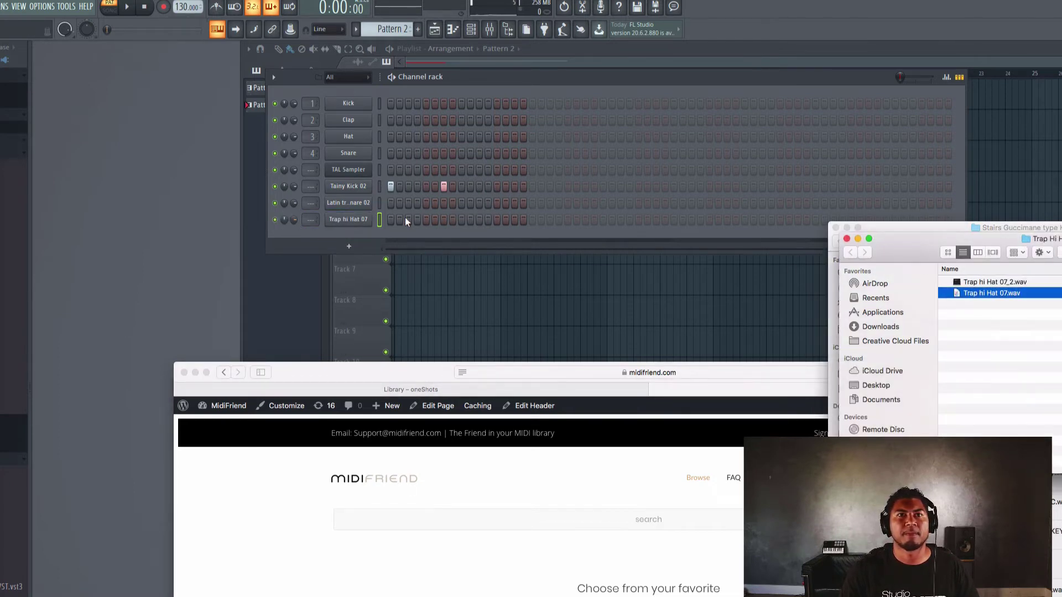
right_click(362, 220)
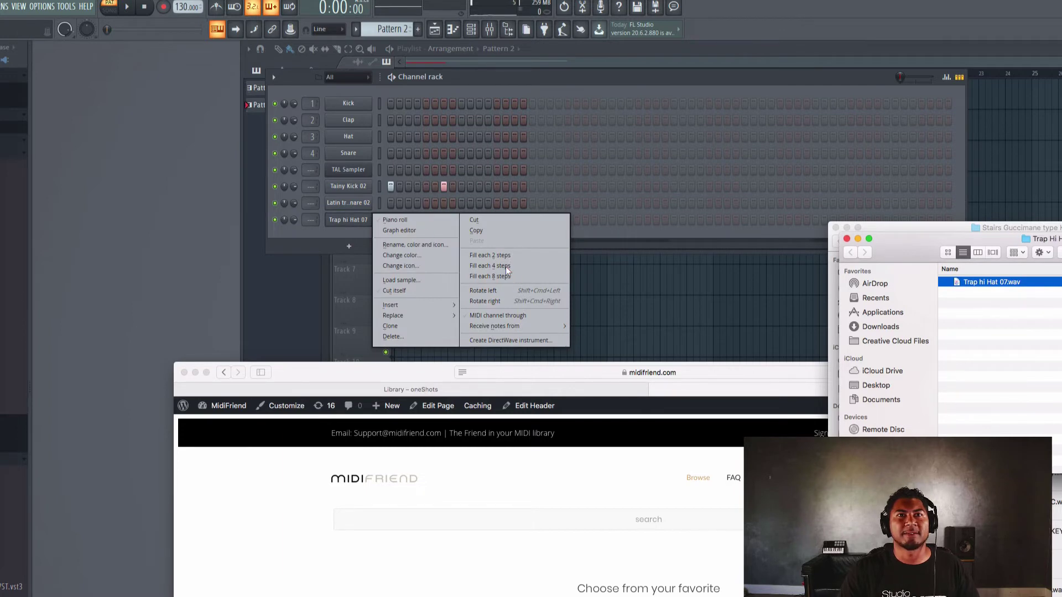
click(489, 254)
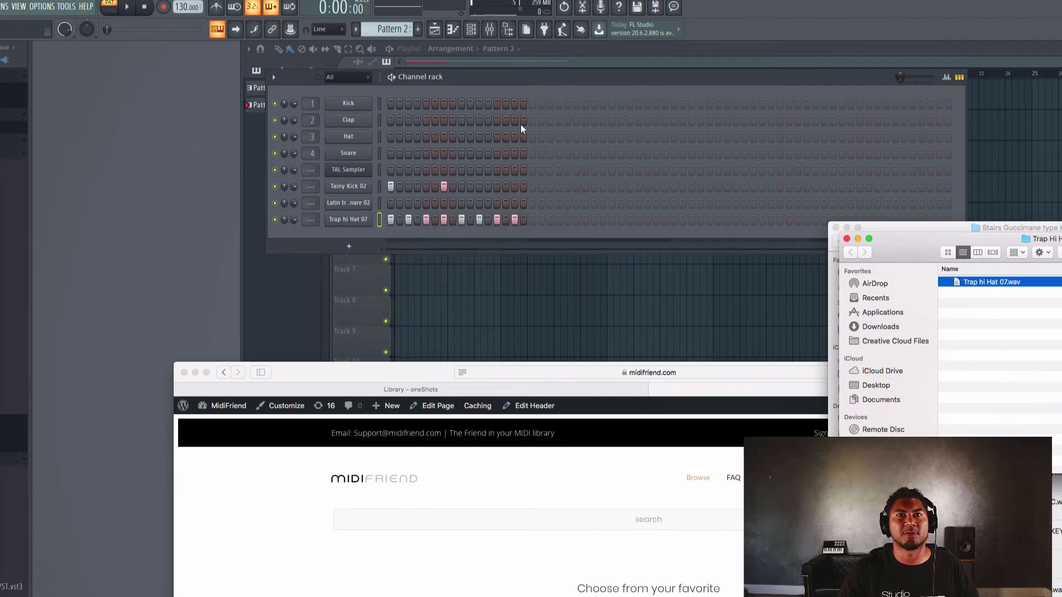
click(531, 220)
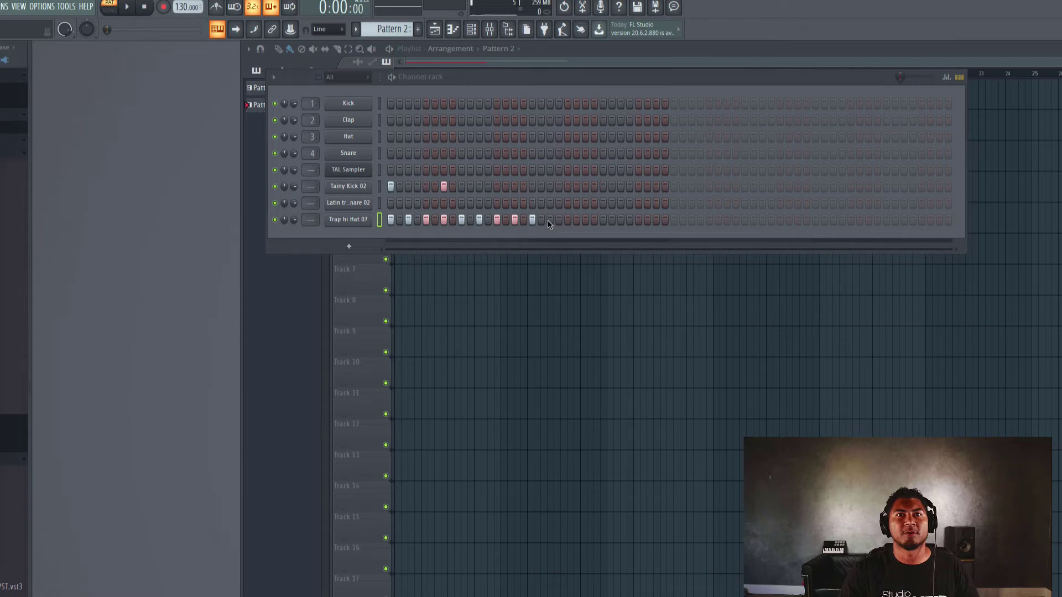
click(549, 220)
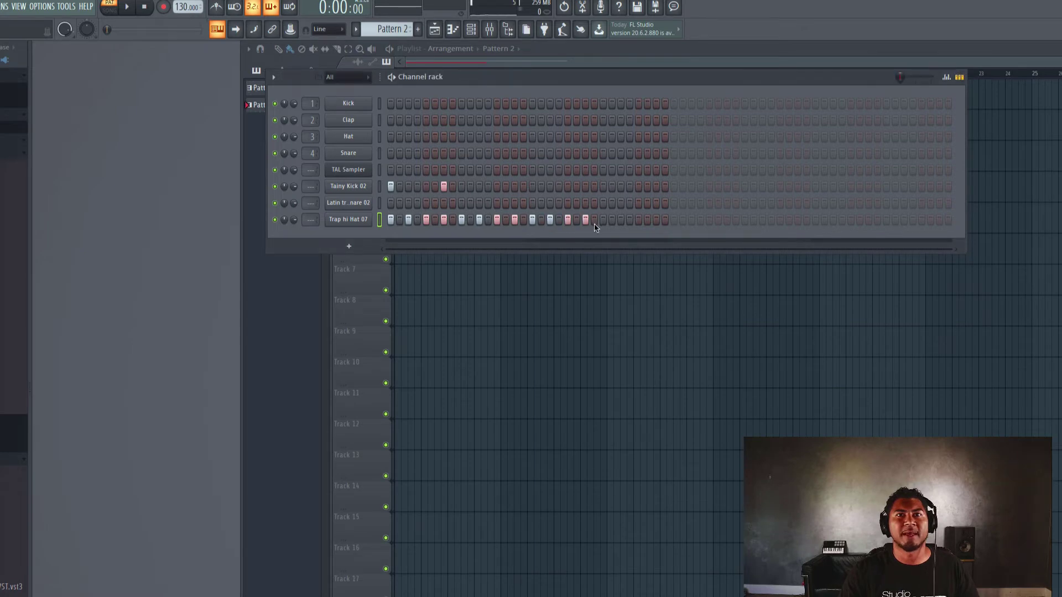
Place Latin trap Snare 02 hits on steps 9 and 25 while listening to Pattern 2.
click(462, 204)
click(530, 204)
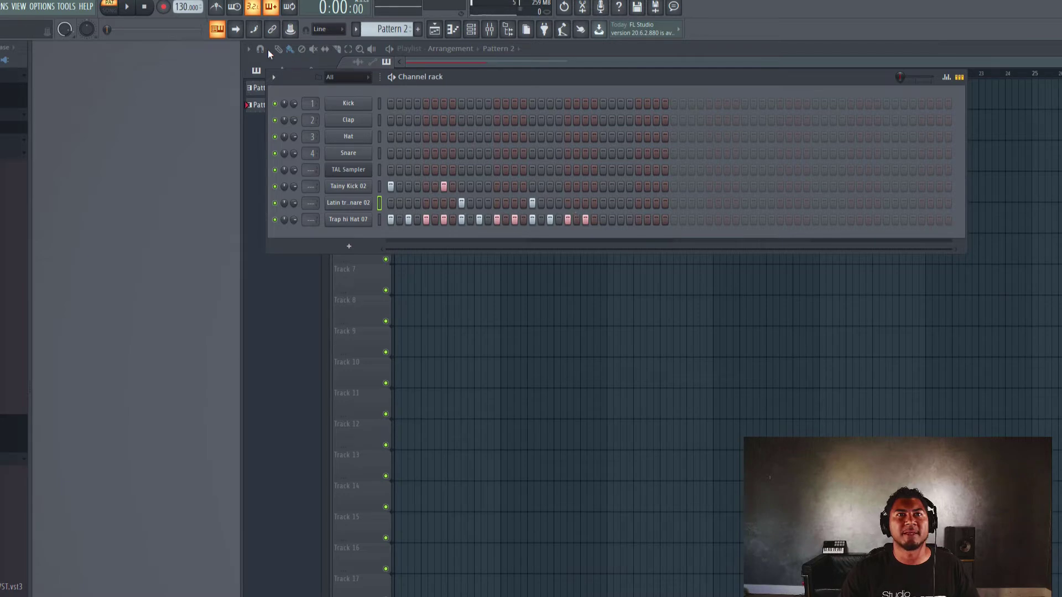
key(space)
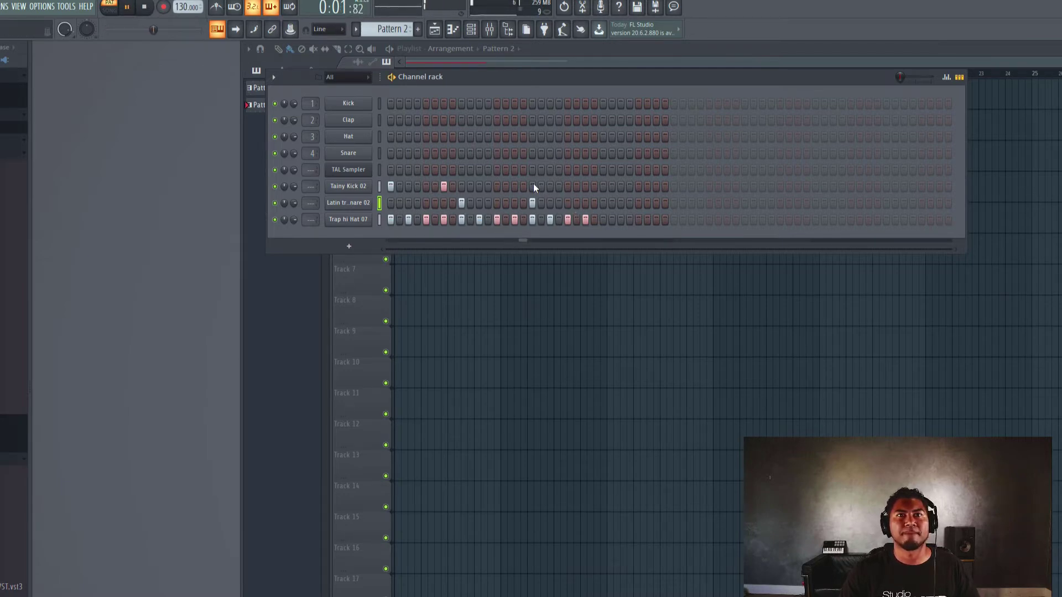
click(533, 203)
click(603, 203)
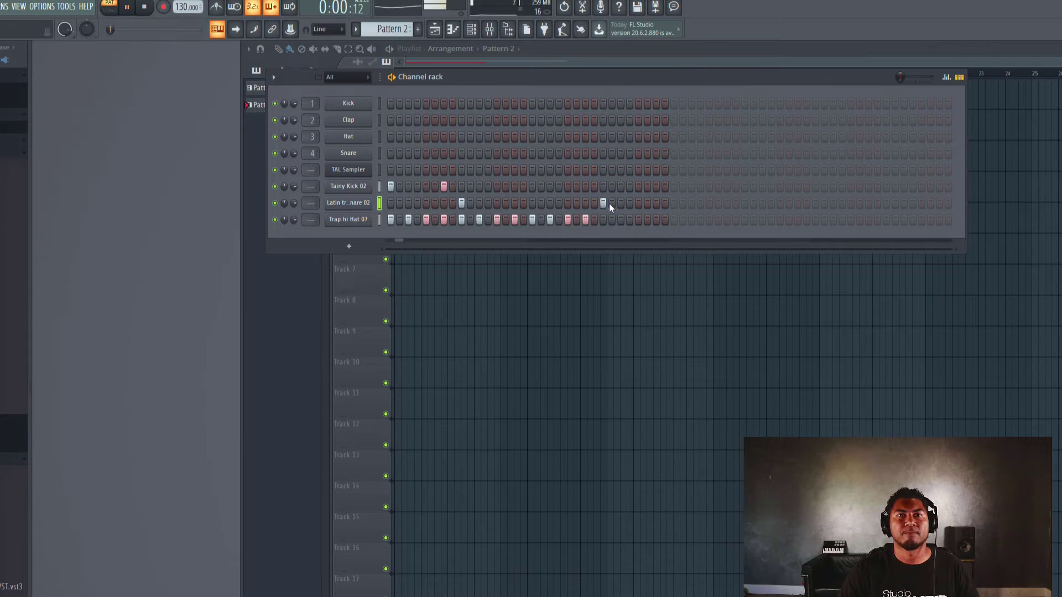
Turn off Use loop points for the Latin trap Snare 02, Tainy Kick 02 and Trap hi Hat 07 samples.
click(353, 203)
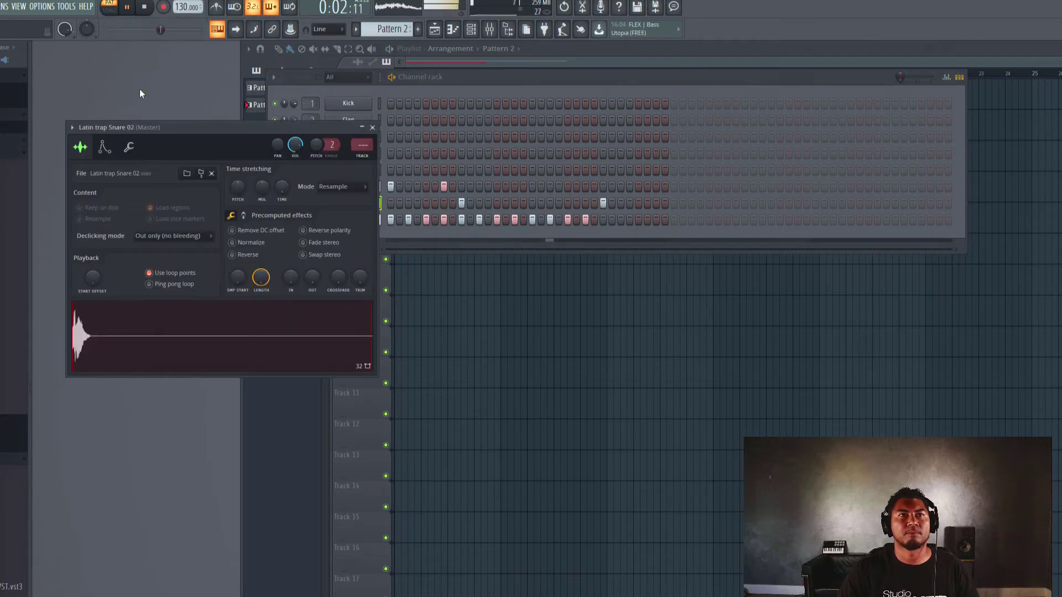
key(space)
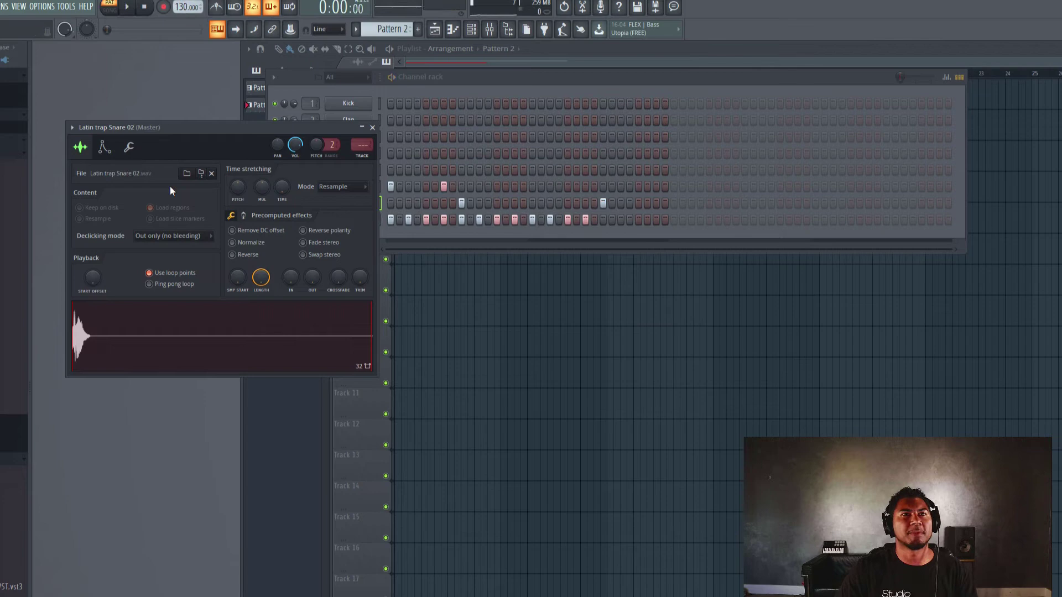
click(372, 127)
click(348, 187)
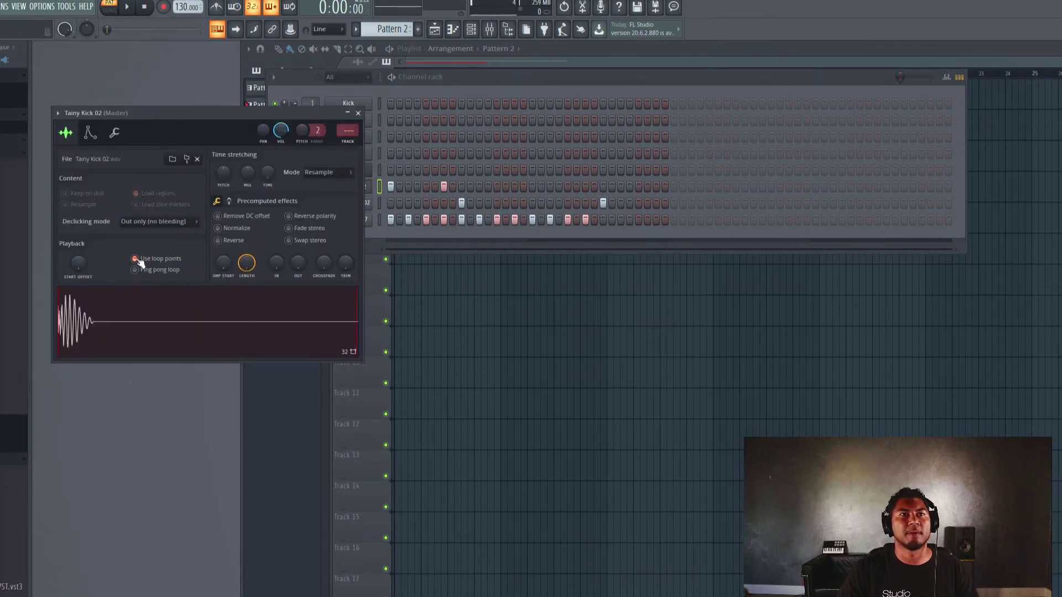
click(367, 221)
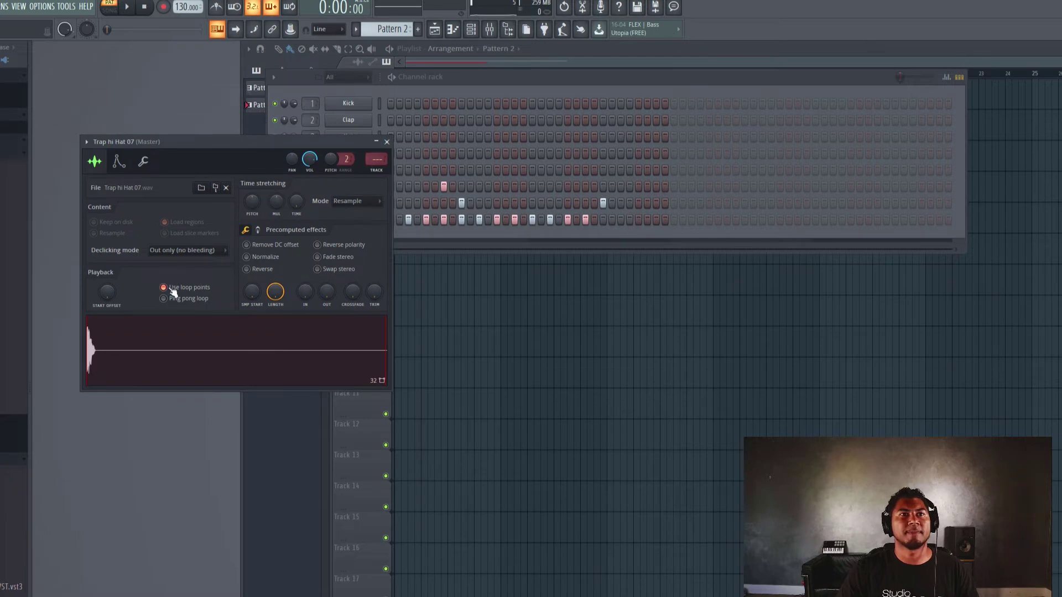
click(387, 141)
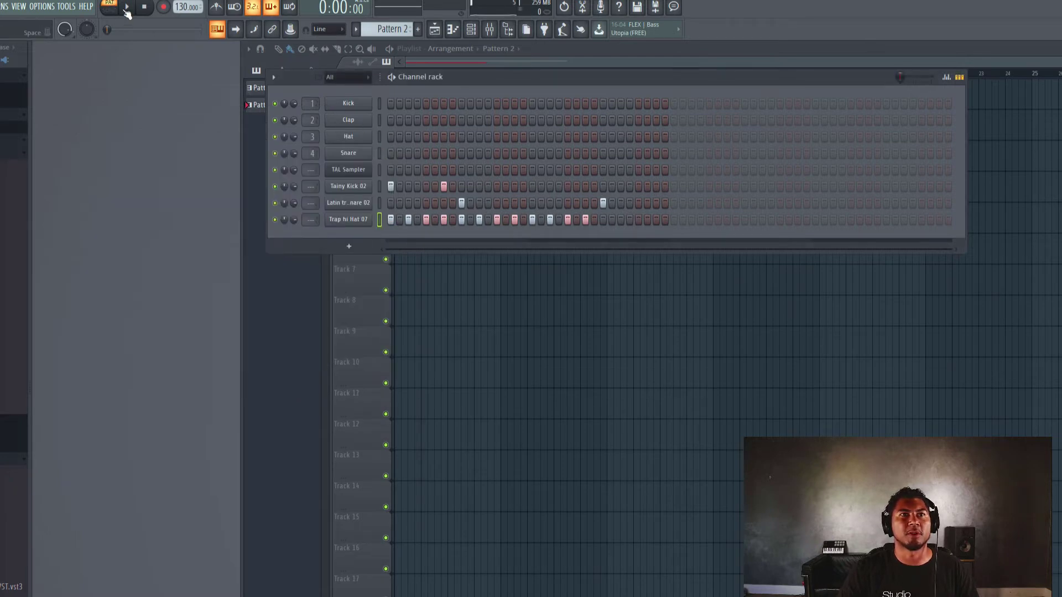
Play Pattern 2 and add Tainy Kick 02 hits on steps 11, 19 and 21.
click(126, 7)
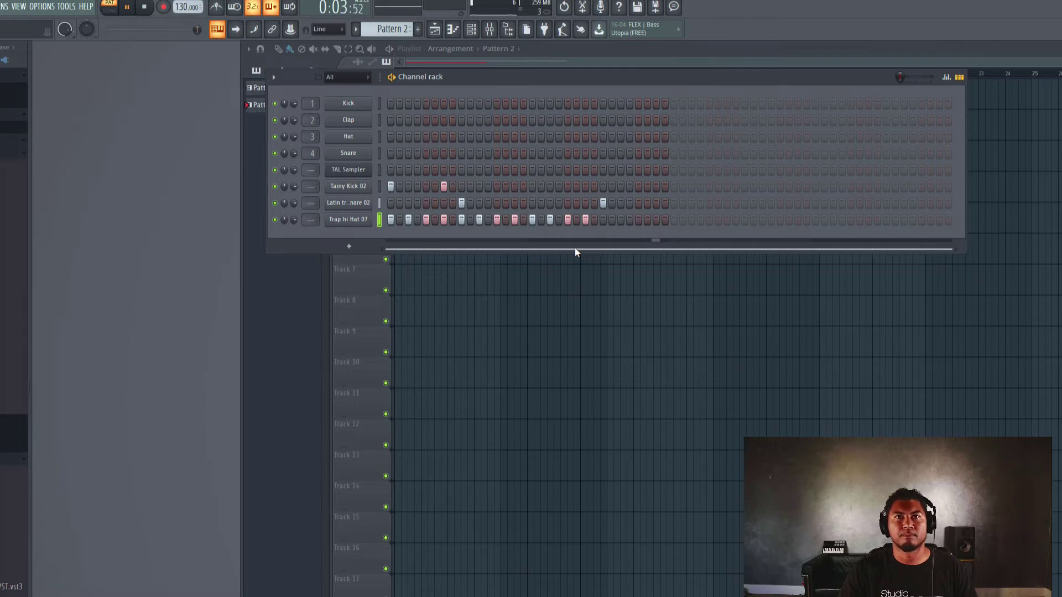
click(479, 186)
click(550, 186)
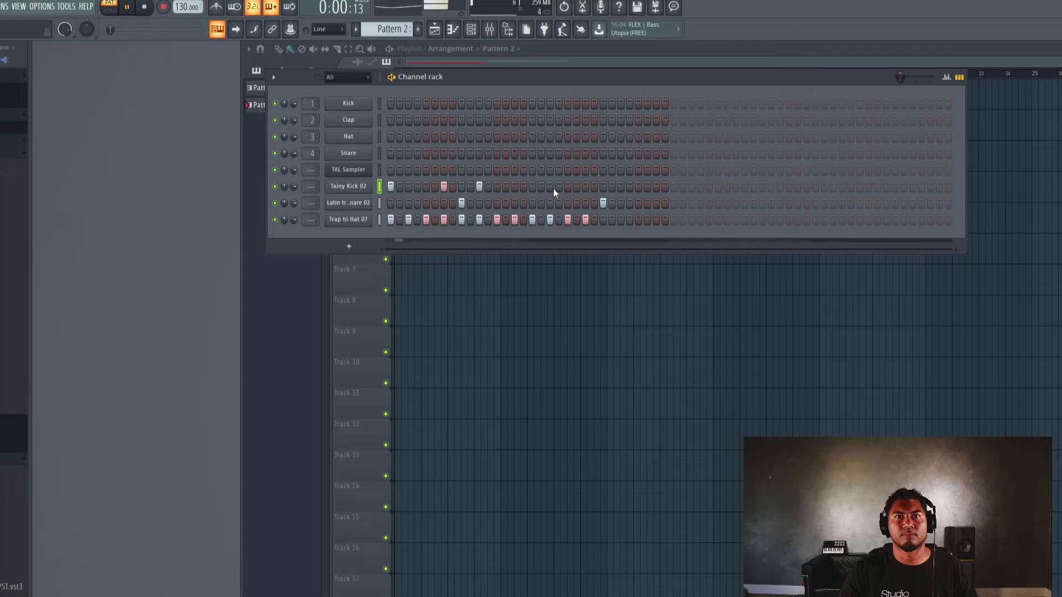
click(567, 186)
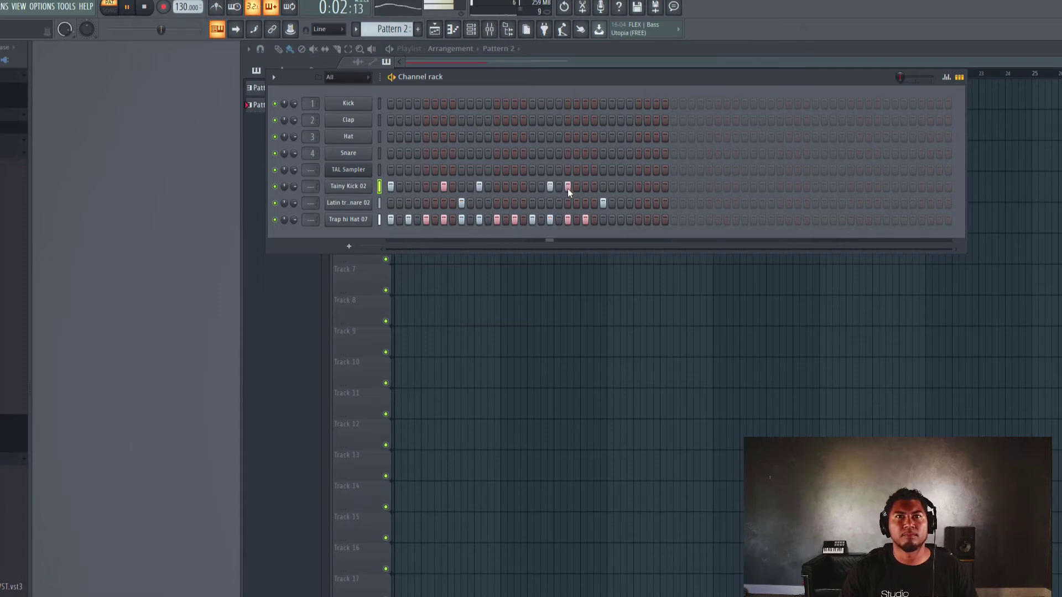
Continue the Trap hi Hat 07 row with hits on steps 25, 27, 29 and 31, plus extra hits on steps 6 and 28.
click(603, 220)
click(621, 219)
click(638, 219)
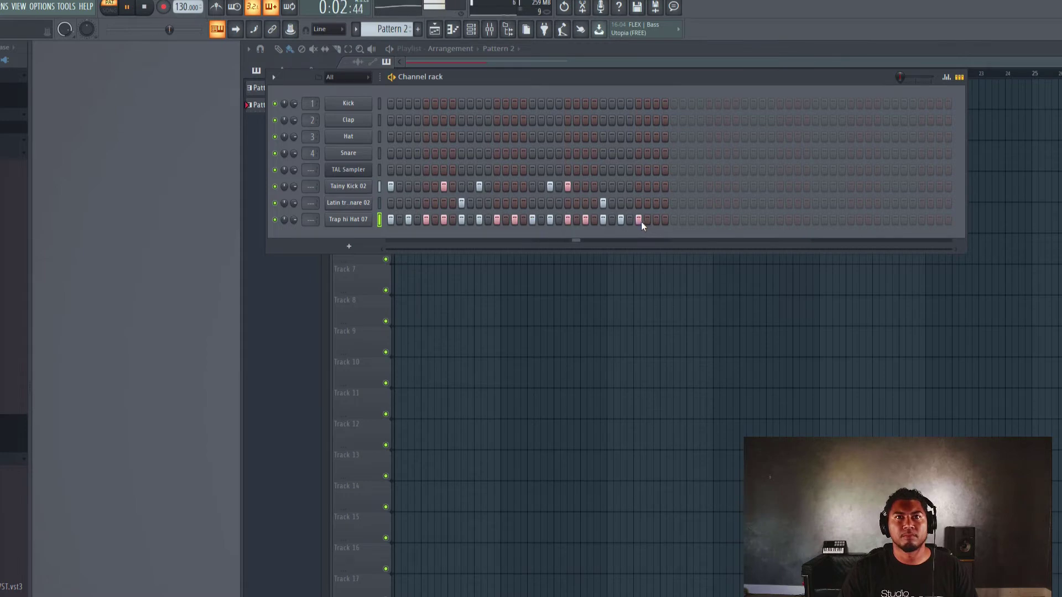
click(655, 219)
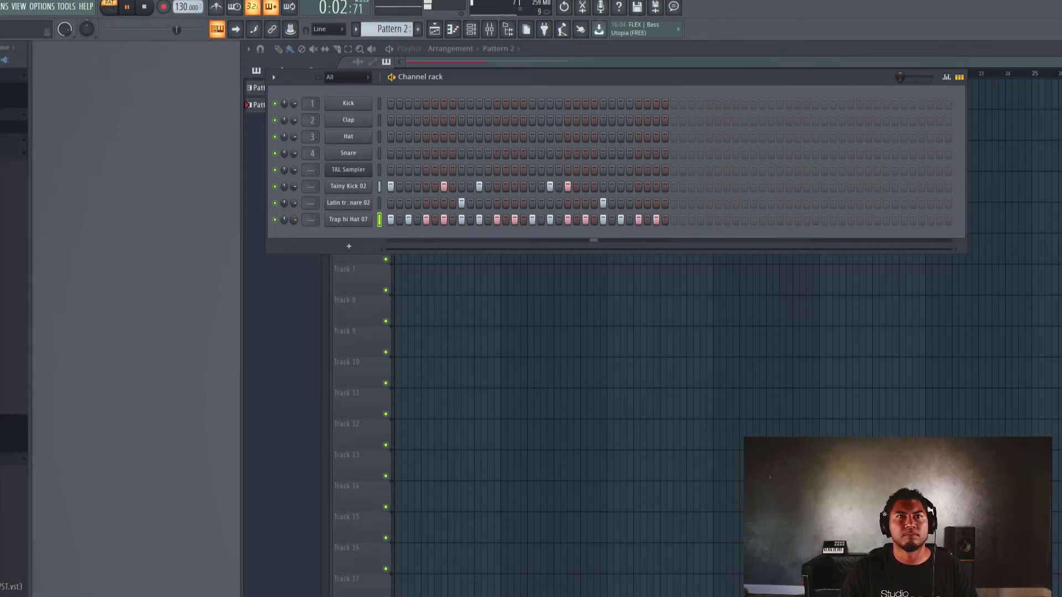
click(434, 220)
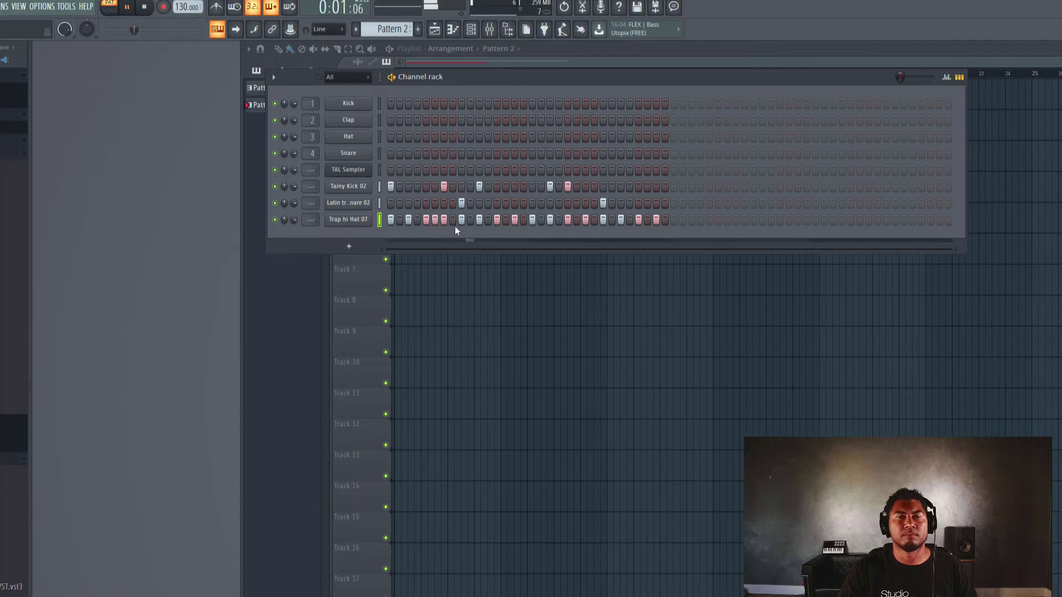
click(629, 219)
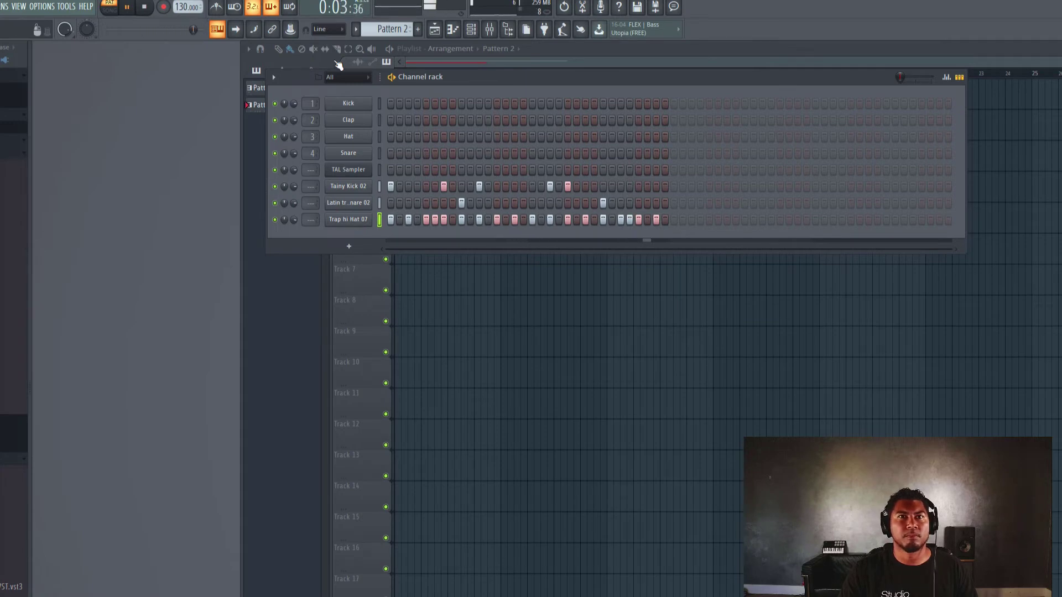
Check the Latin trap Snare 02 sample settings while the pattern plays, and stop playback.
click(363, 209)
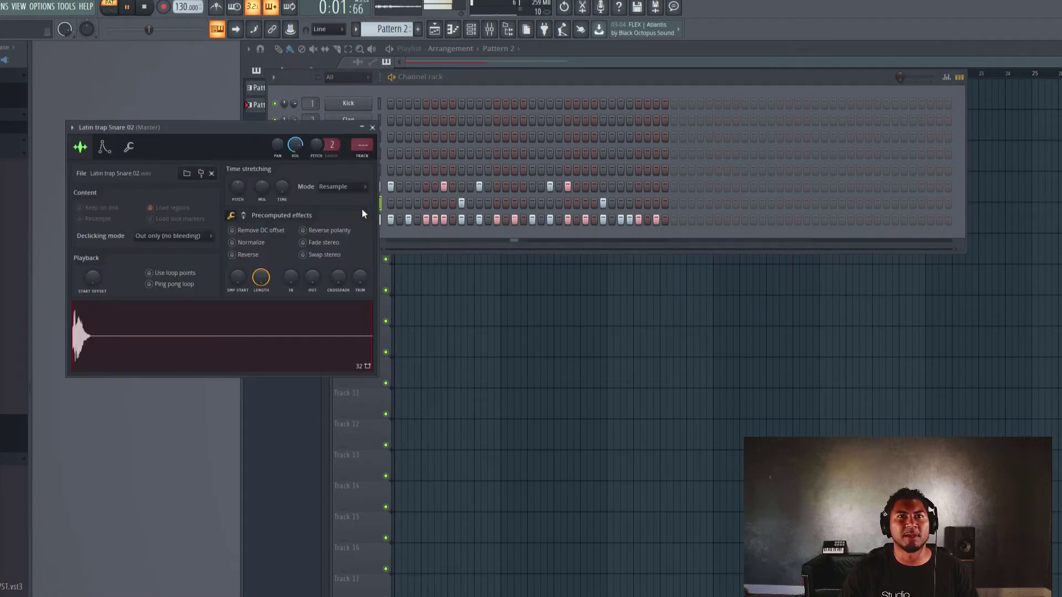
click(373, 129)
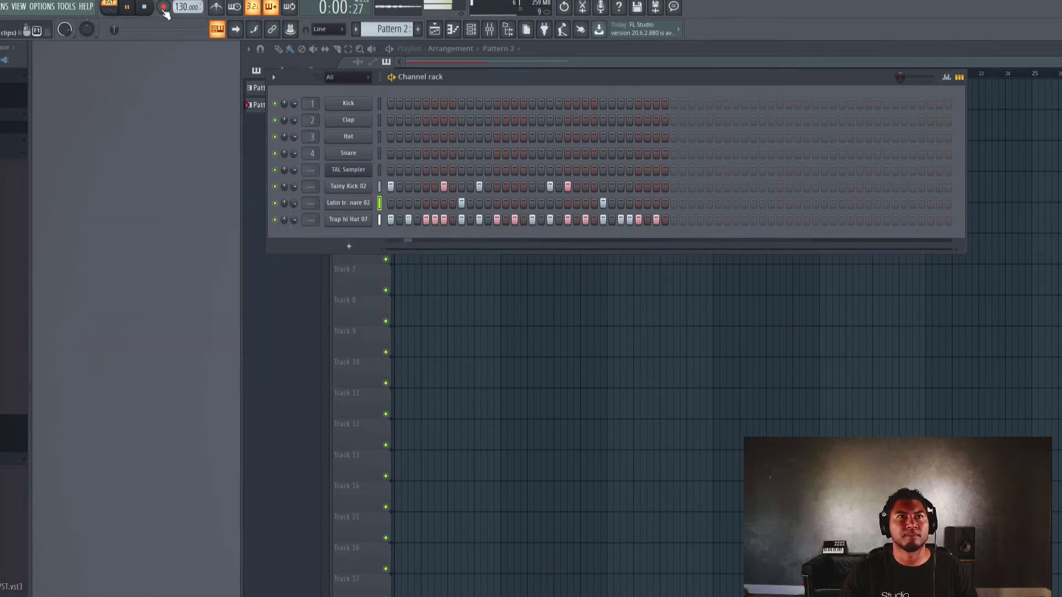
click(144, 7)
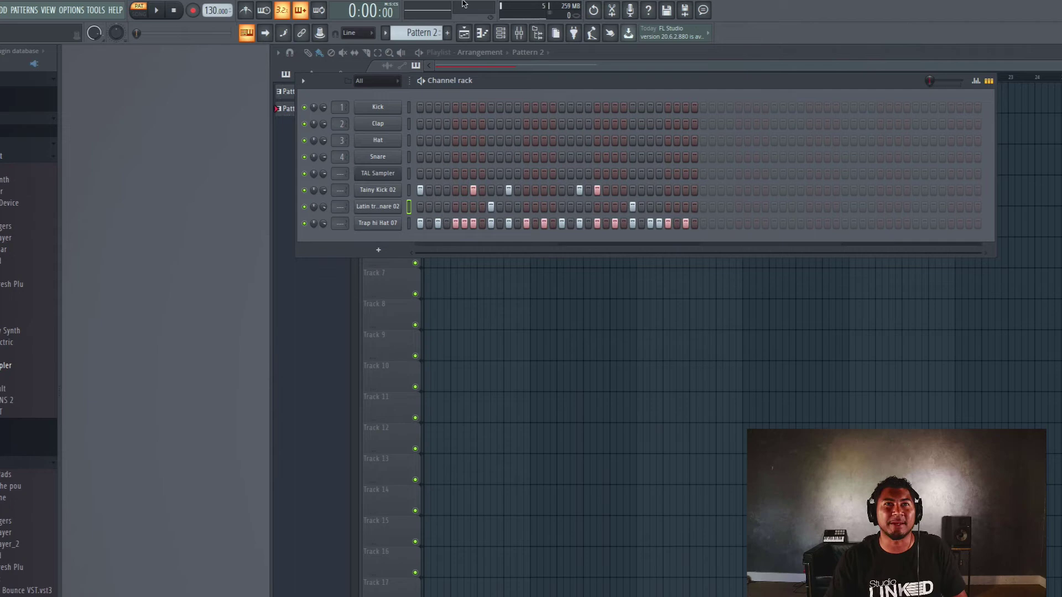
Play the arrangement in song mode, place a second Pattern 2 clip at bar 3 on Track 2, and hide the playlist.
click(138, 9)
key(space)
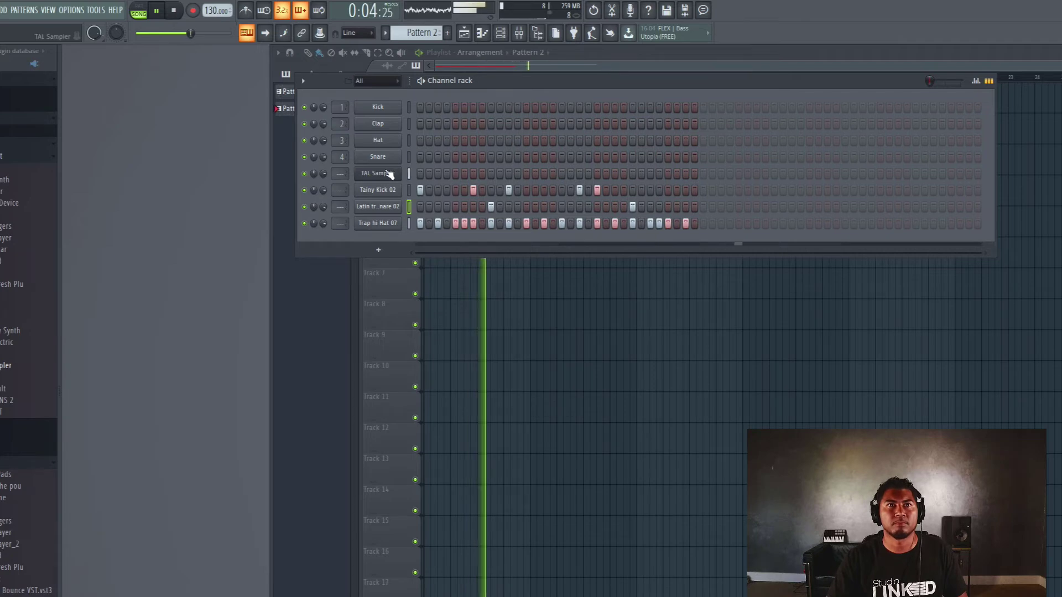
click(1038, 55)
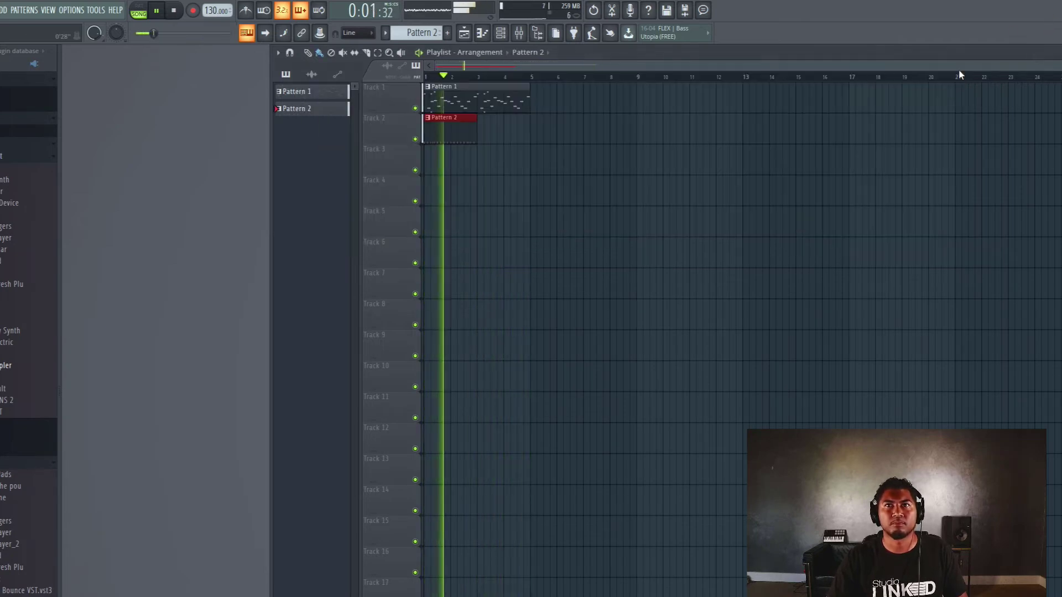
click(485, 136)
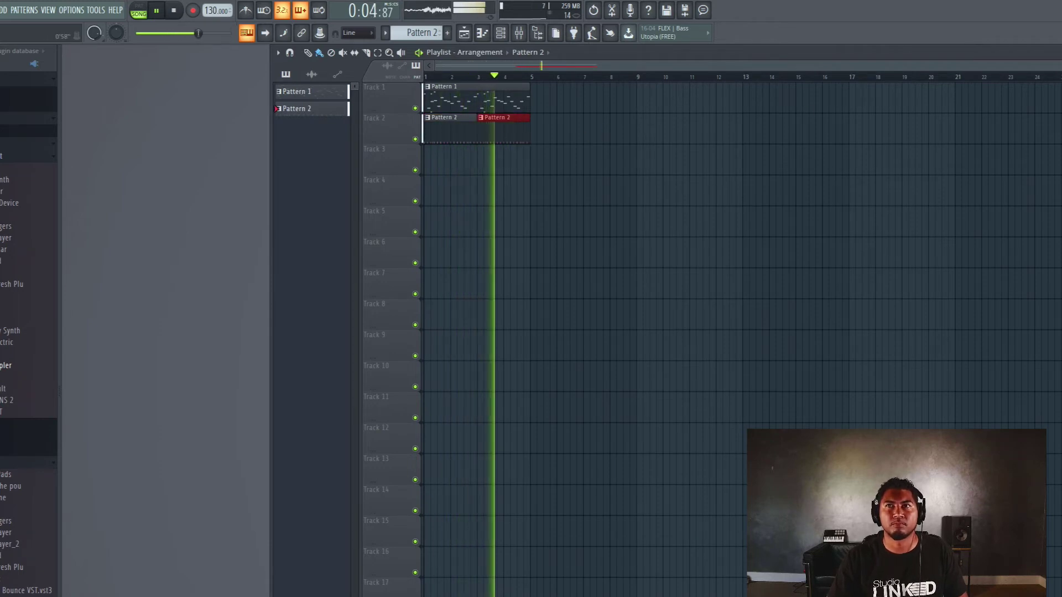
key(F5)
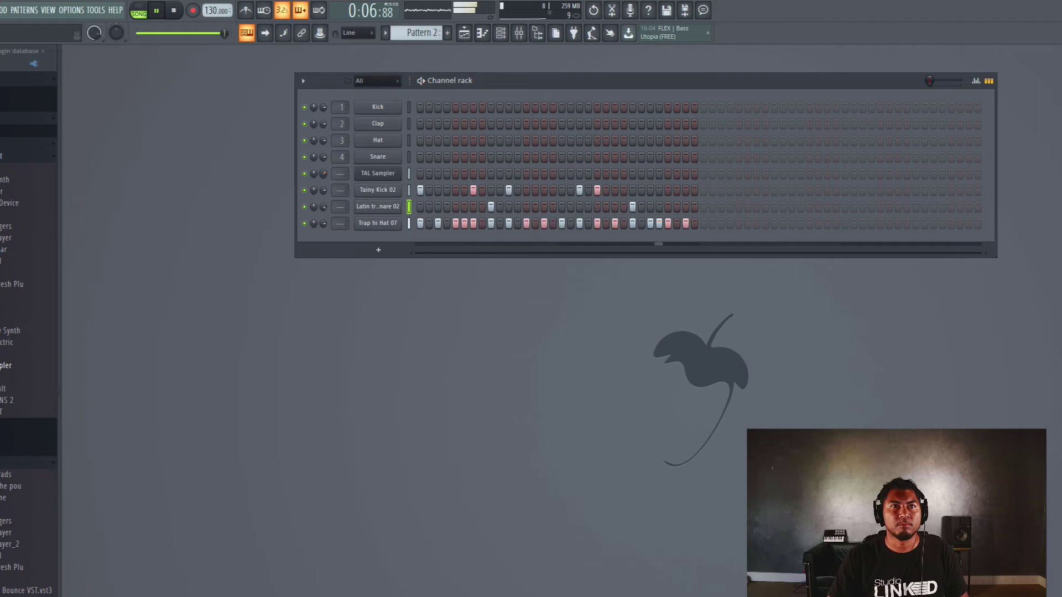
key(space)
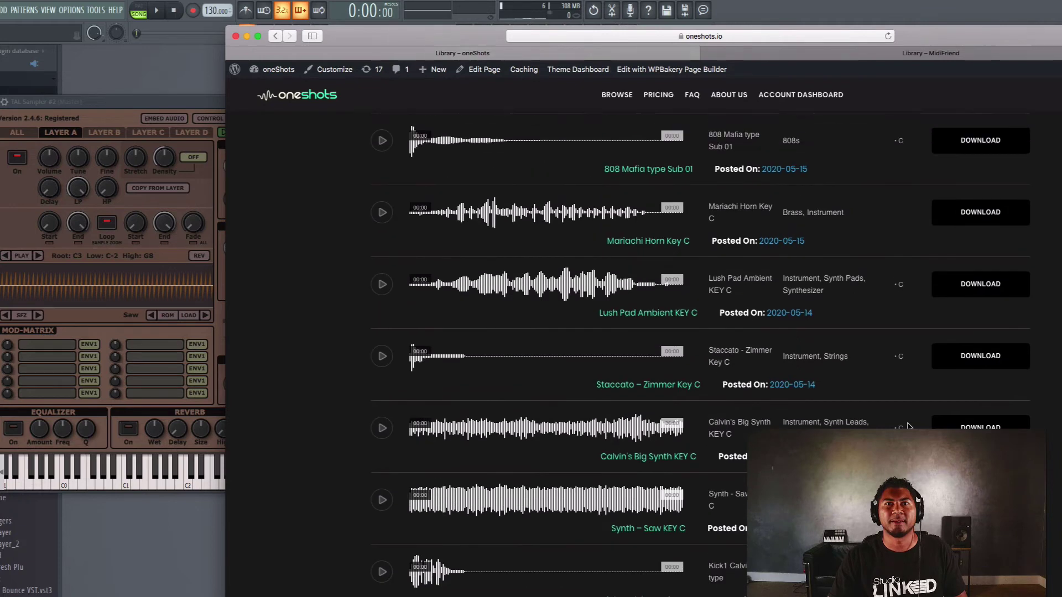
Switch to the oneShots library in the browser and download the 808 Mafia type Sub 01 sample.
scroll(908, 426, up, 5)
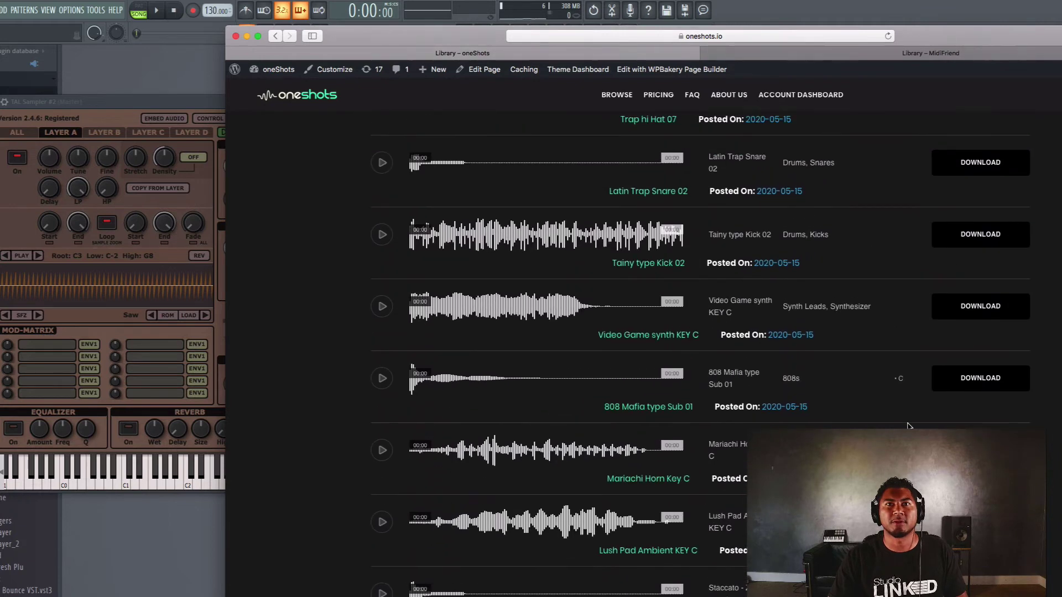
scroll(908, 426, up, 4)
scroll(907, 426, down, 5)
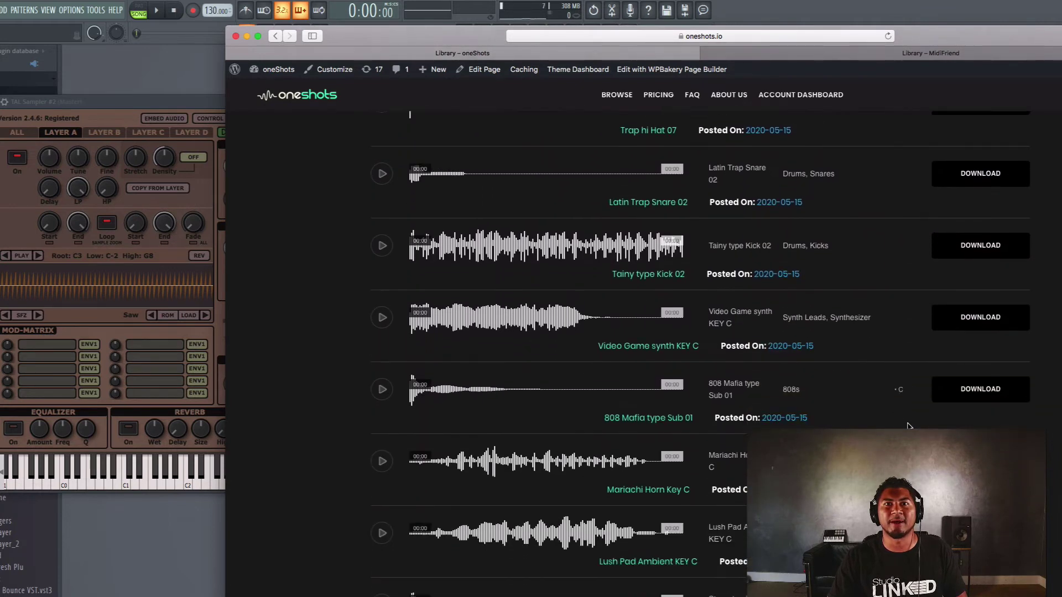
scroll(907, 426, down, 4)
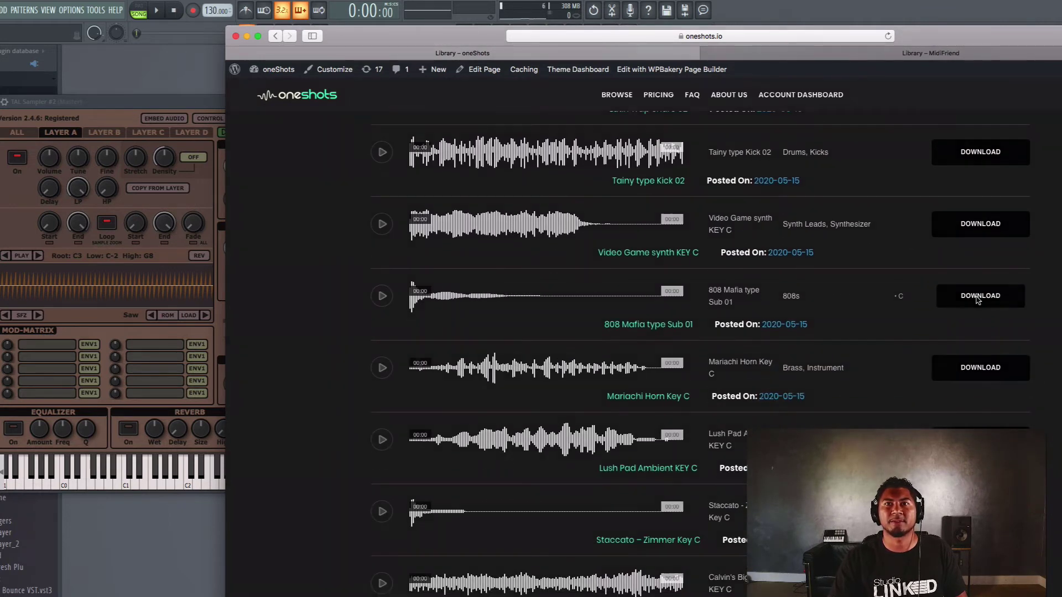
click(977, 300)
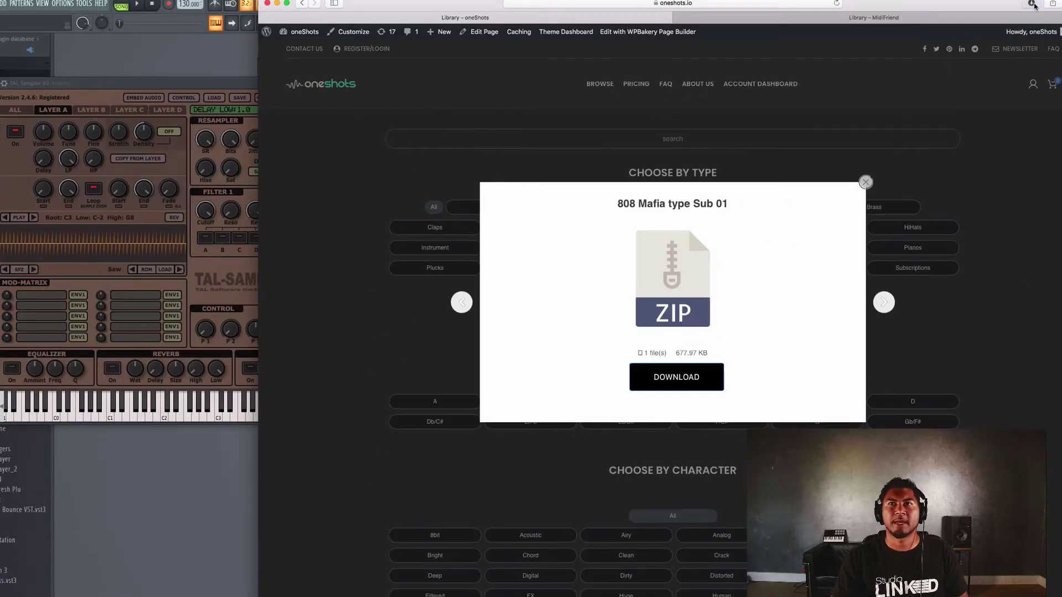
Load the downloaded 808 Mafia type Sub 01.wav into Layer A of TAL Sampler #2 and turn off its sample loop.
click(1032, 3)
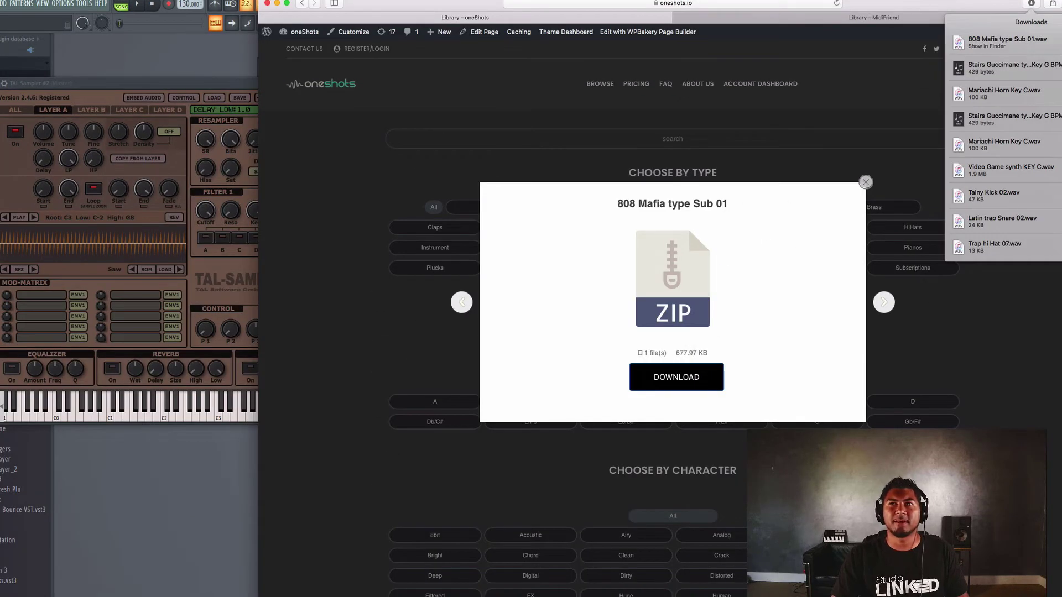
click(1056, 42)
drag(912, 253, 91, 254)
click(104, 206)
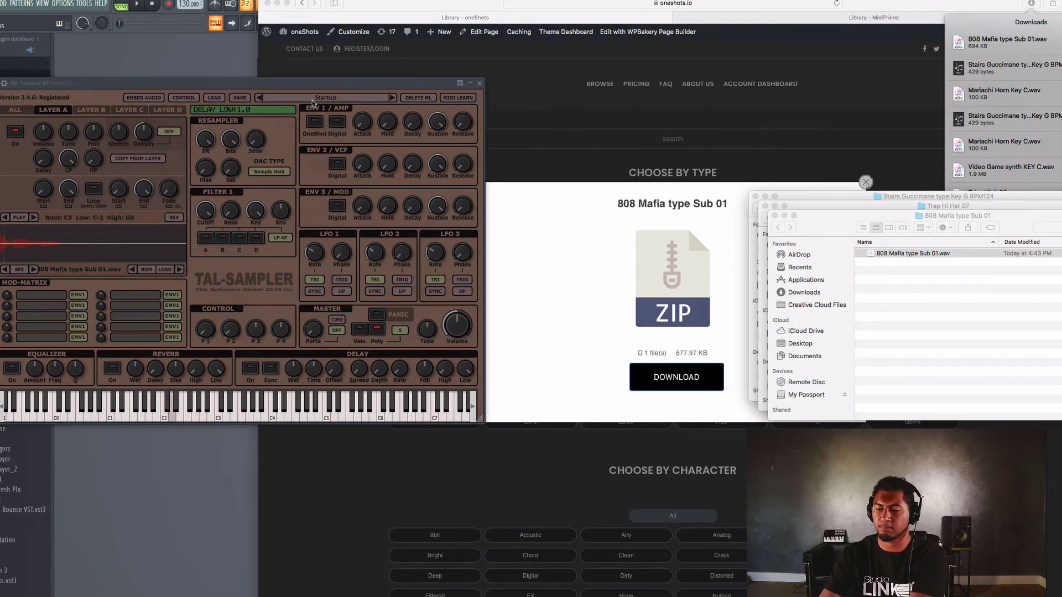
click(277, 3)
Move the TAL Sampler #2 window below the channel rack and record a four-bar 808 part into Pattern 3.
click(642, 68)
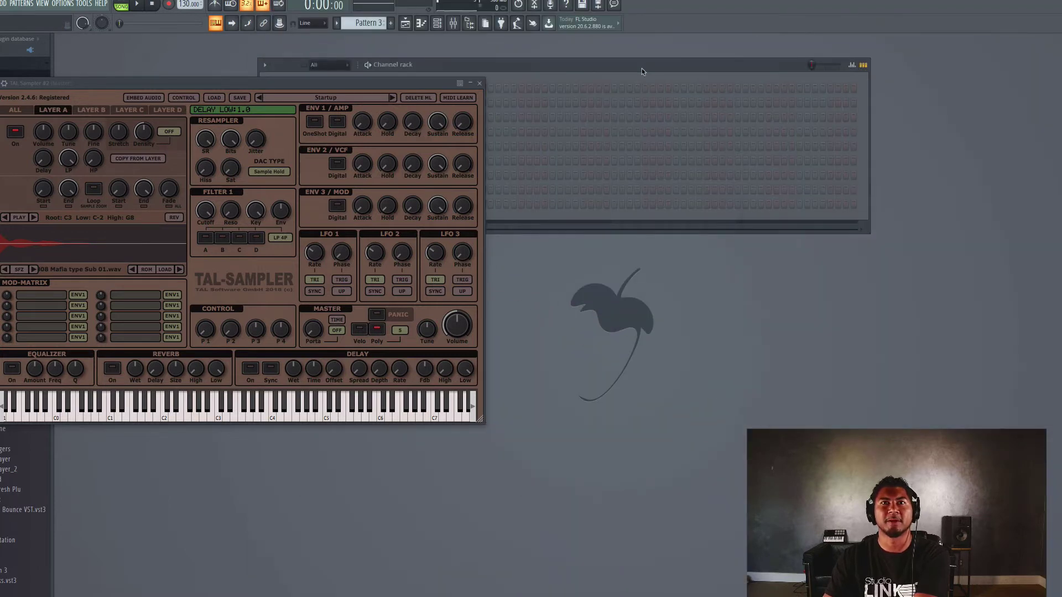
drag(313, 84, 440, 262)
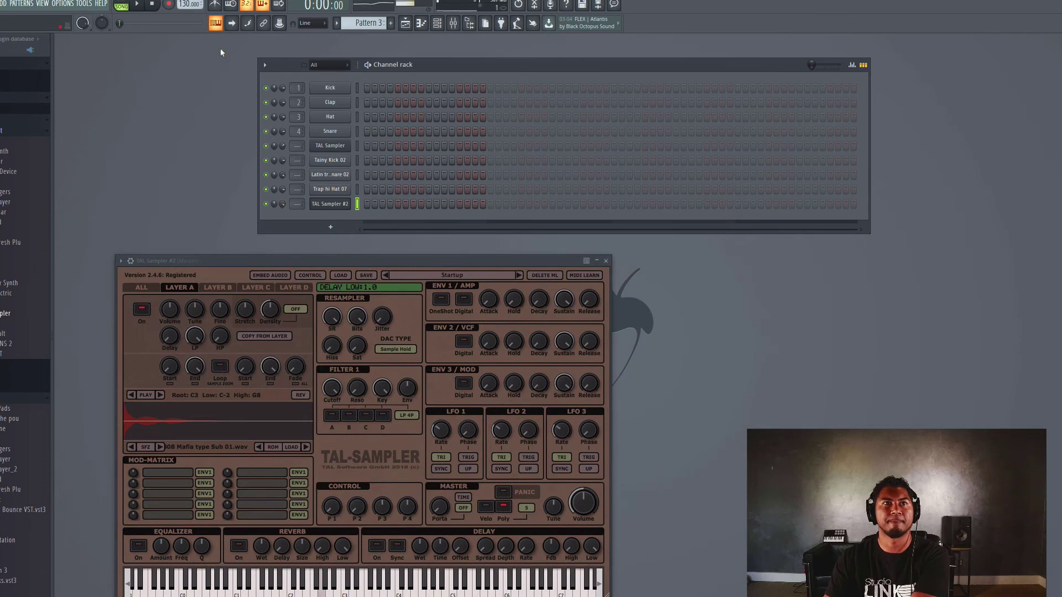
click(138, 5)
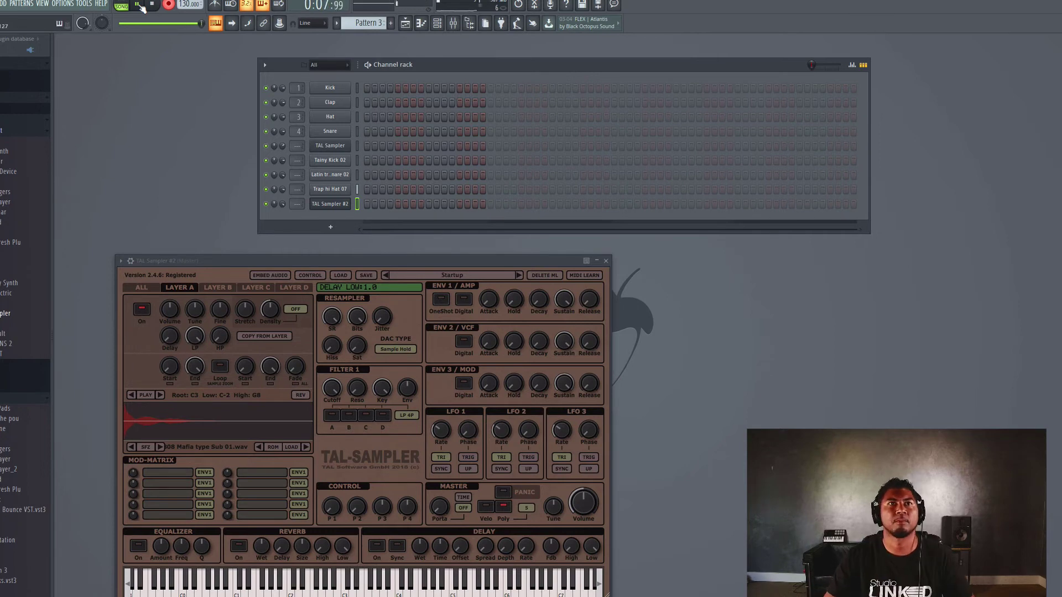
click(152, 4)
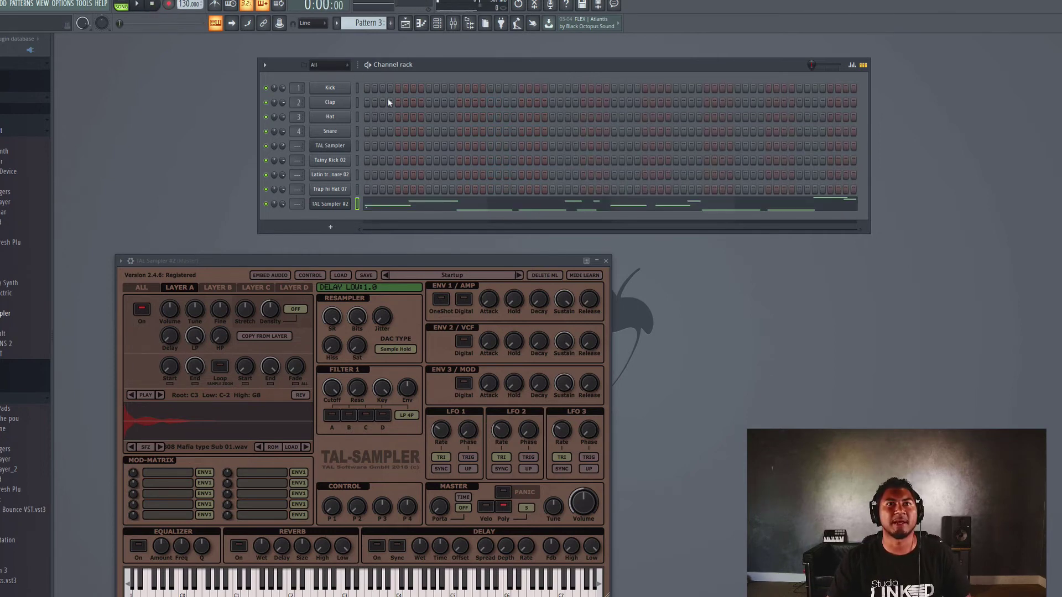
Open the recorded TAL Sampler #2 part in the piano roll and apply Quick quantize to its notes.
click(443, 206)
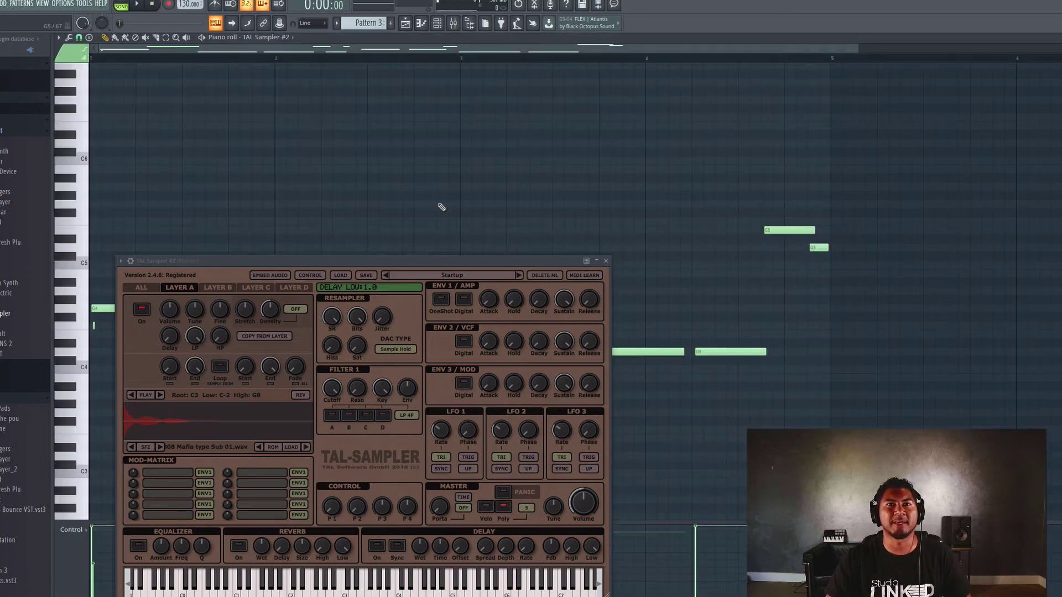
click(59, 37)
mouse_move(71, 68)
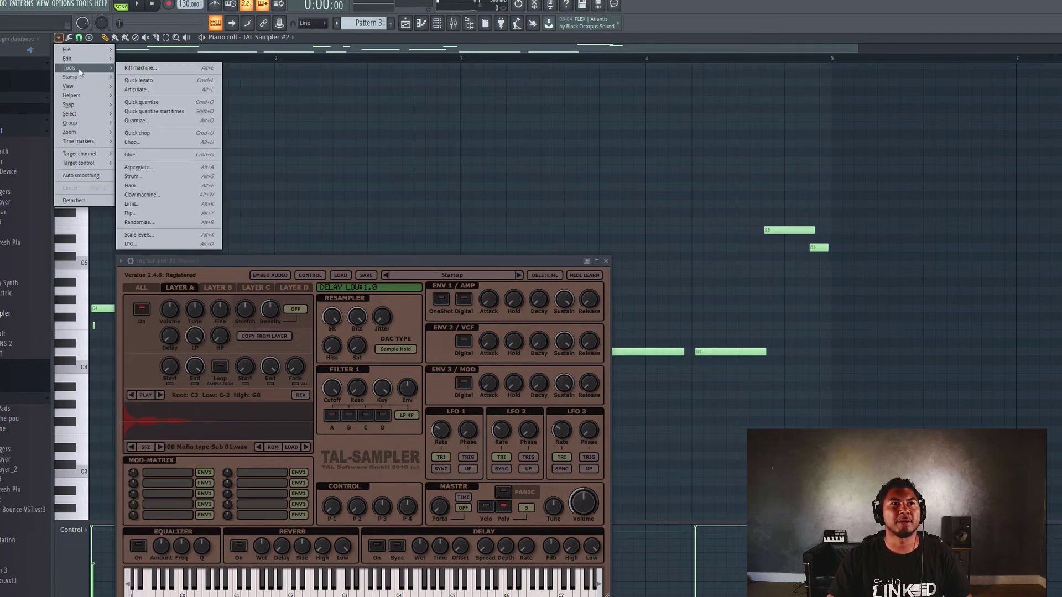
click(154, 103)
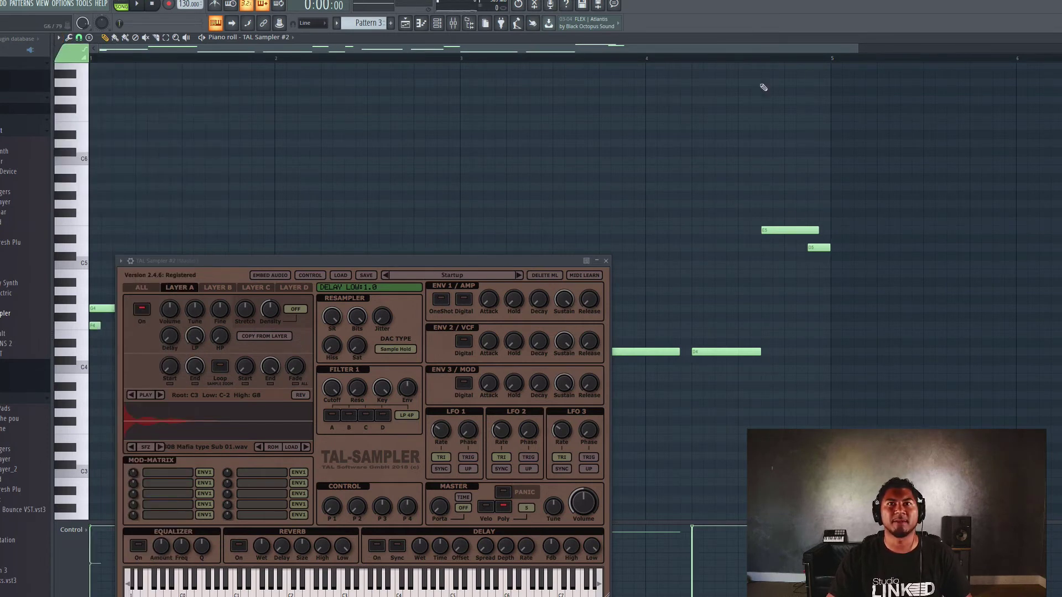
Close the TAL Sampler #2 window and delete the short F4 note at the start of bar 1 during playback.
click(606, 260)
key(space)
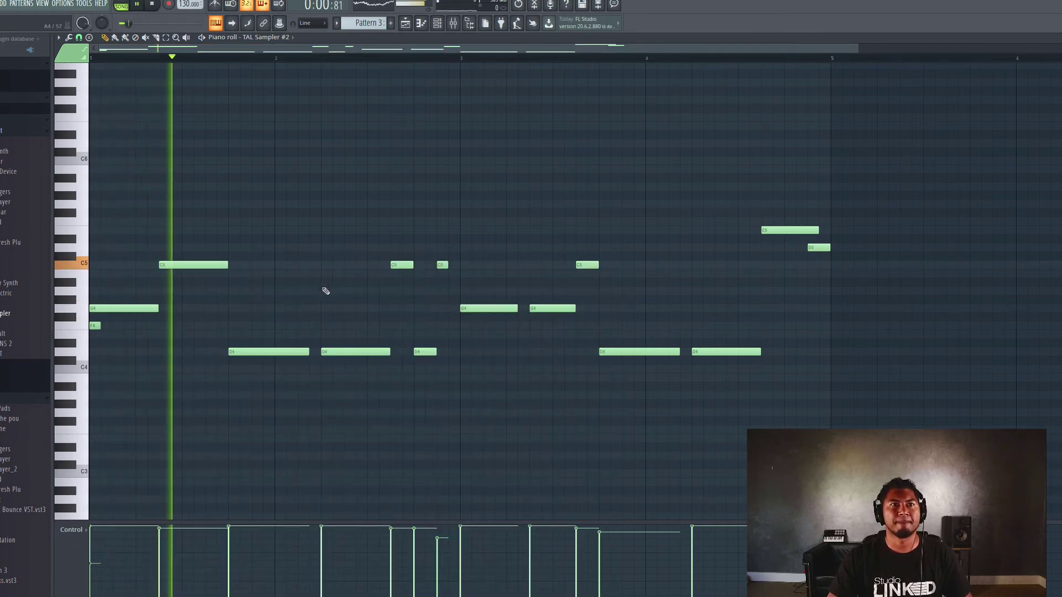
right_click(96, 328)
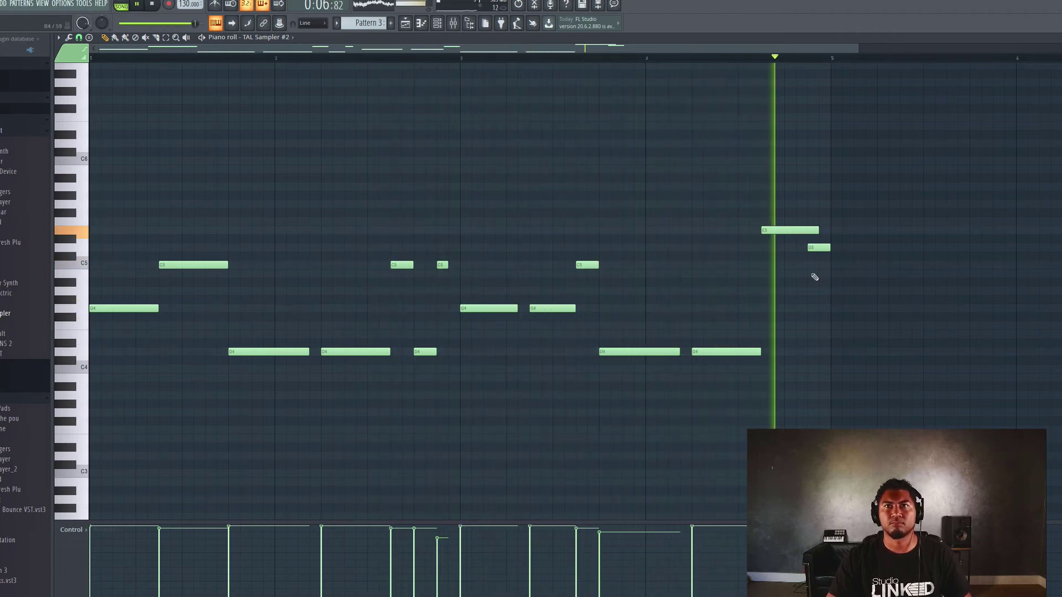
Close the piano roll, stop playback and switch to the new empty Pattern 4.
key(F7)
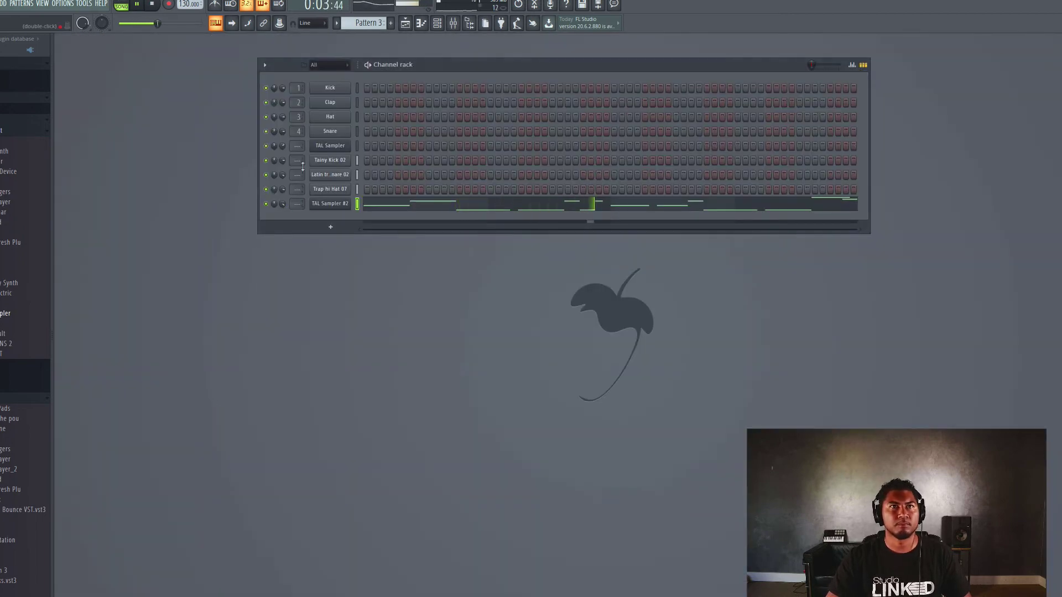
click(154, 7)
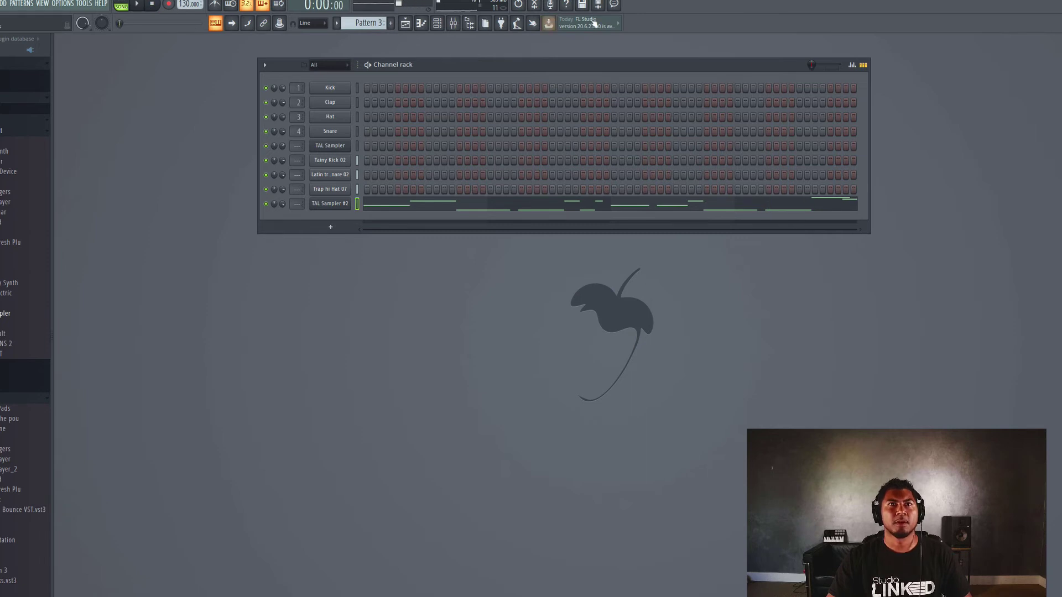
click(390, 23)
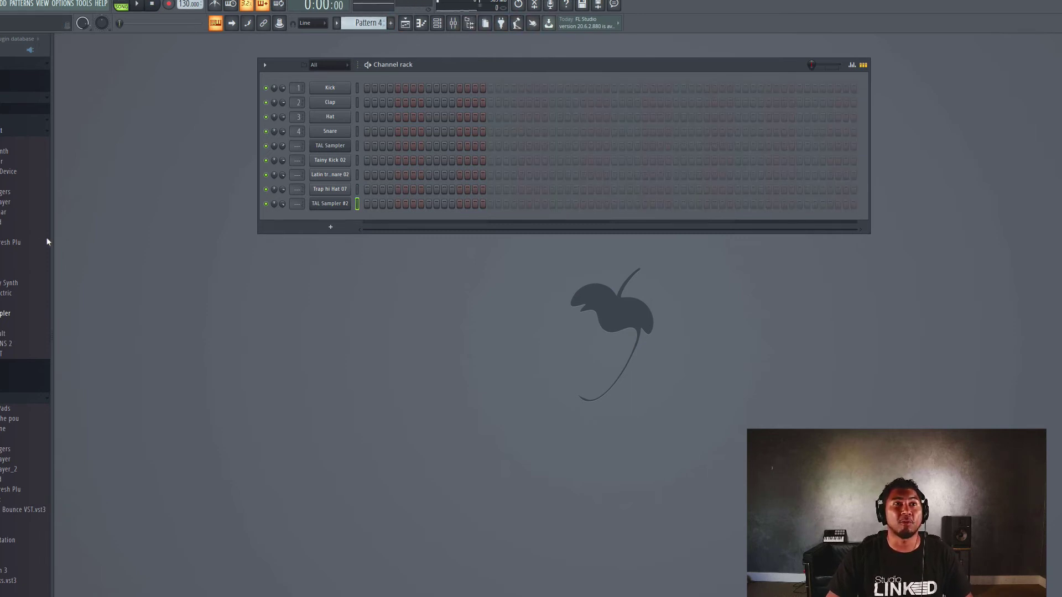
Add another TAL Sampler instrument below TAL Sampler #2 in the channel rack and show its Layer A settings.
drag(3, 319, 338, 228)
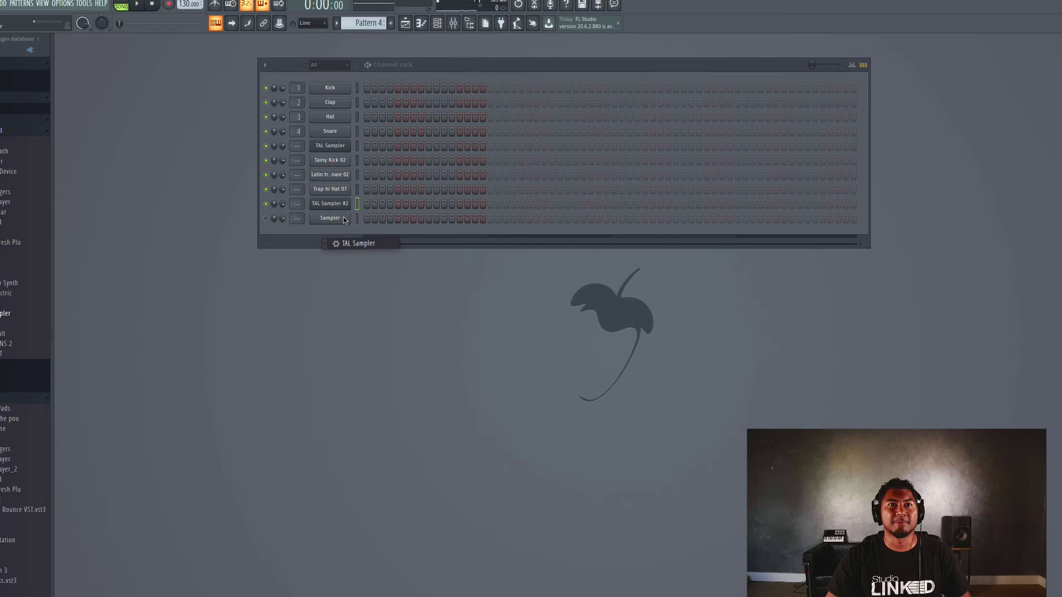
click(250, 334)
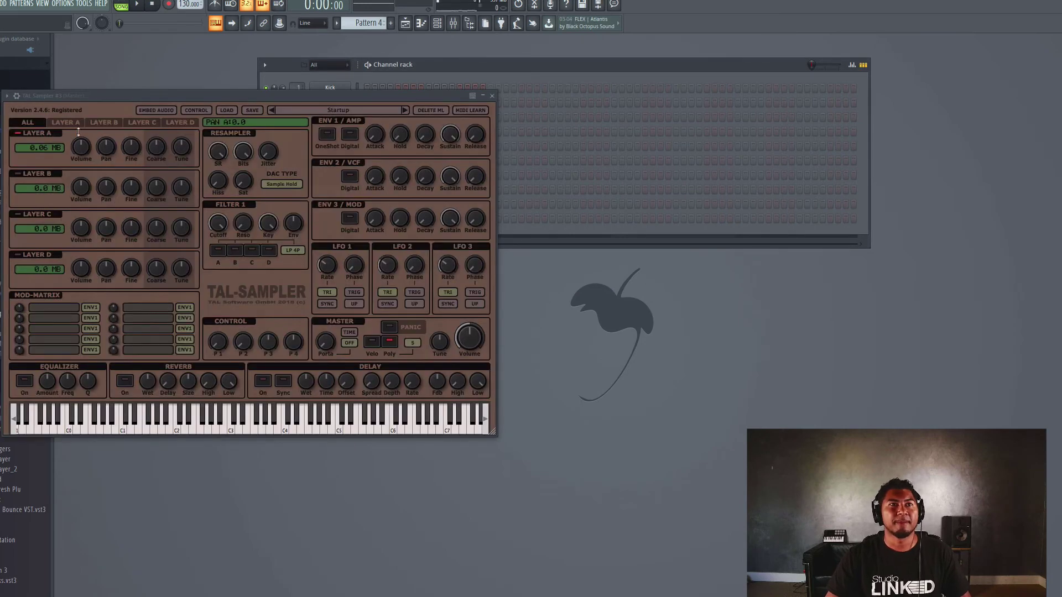
click(65, 122)
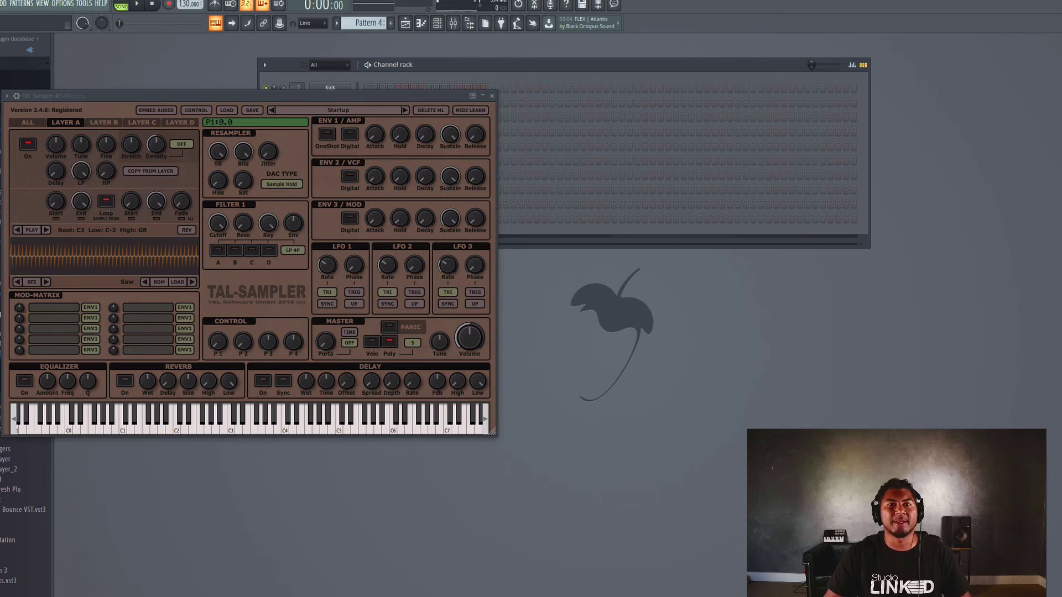
Load Mariachi Horn Key C.wav from Finder into Layer A and narrow its sample loop to a section in the waveform's second half.
key(super+Tab)
click(1031, 4)
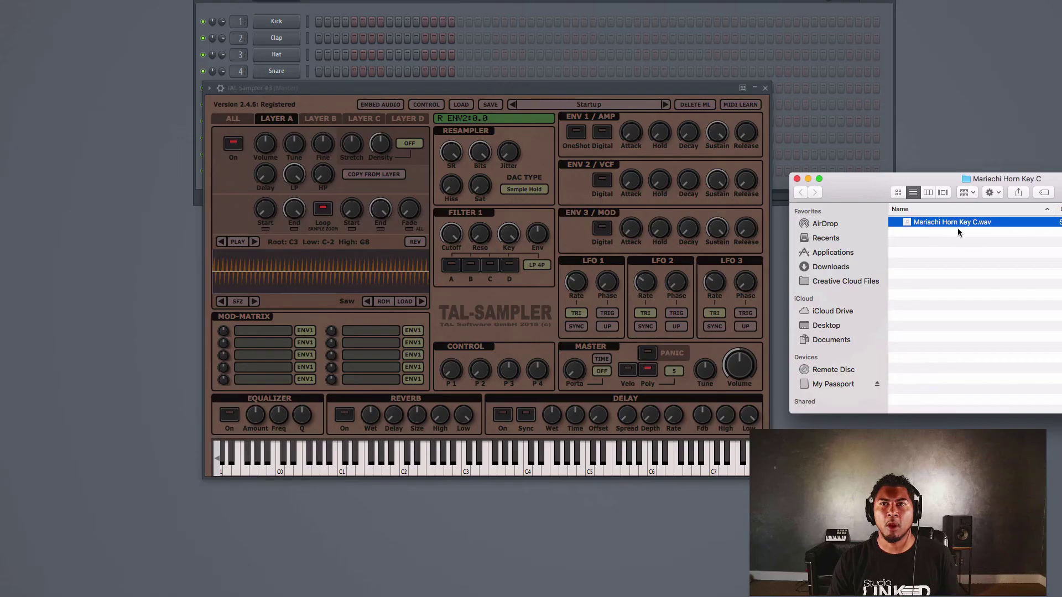
drag(967, 224, 342, 276)
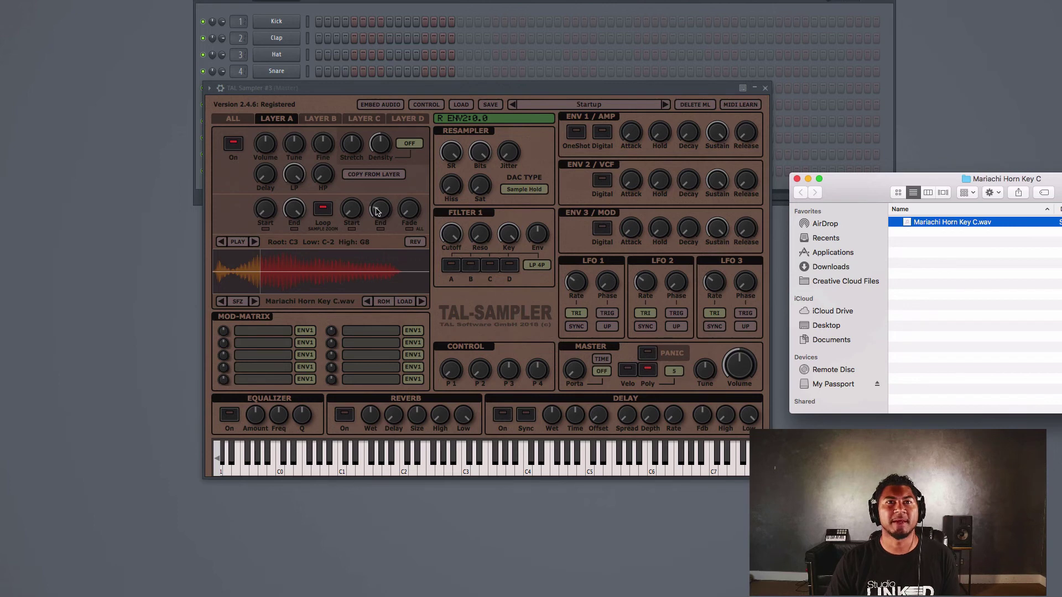
drag(352, 216, 404, 120)
drag(384, 208, 389, 195)
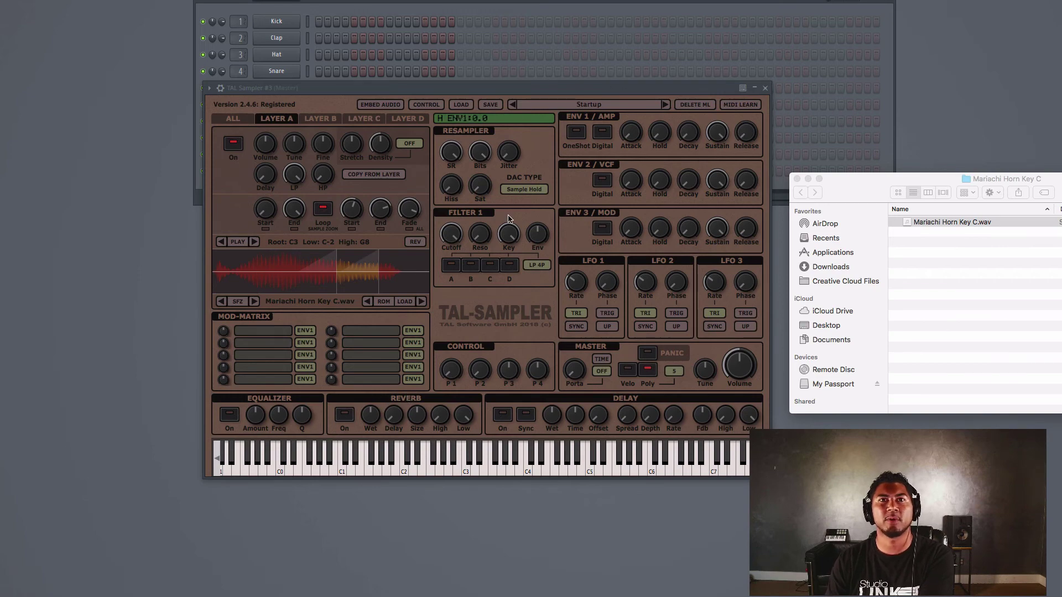
Set TAL Sampler #3's DAC type to Clean and its polyphony to 12 voices.
click(525, 191)
click(526, 264)
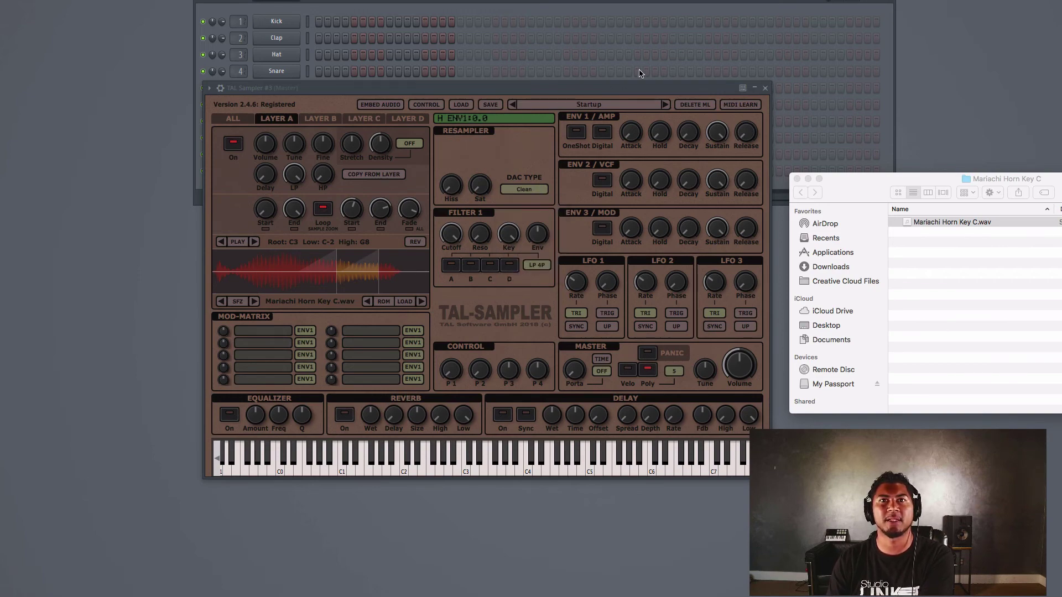
drag(627, 86, 768, 29)
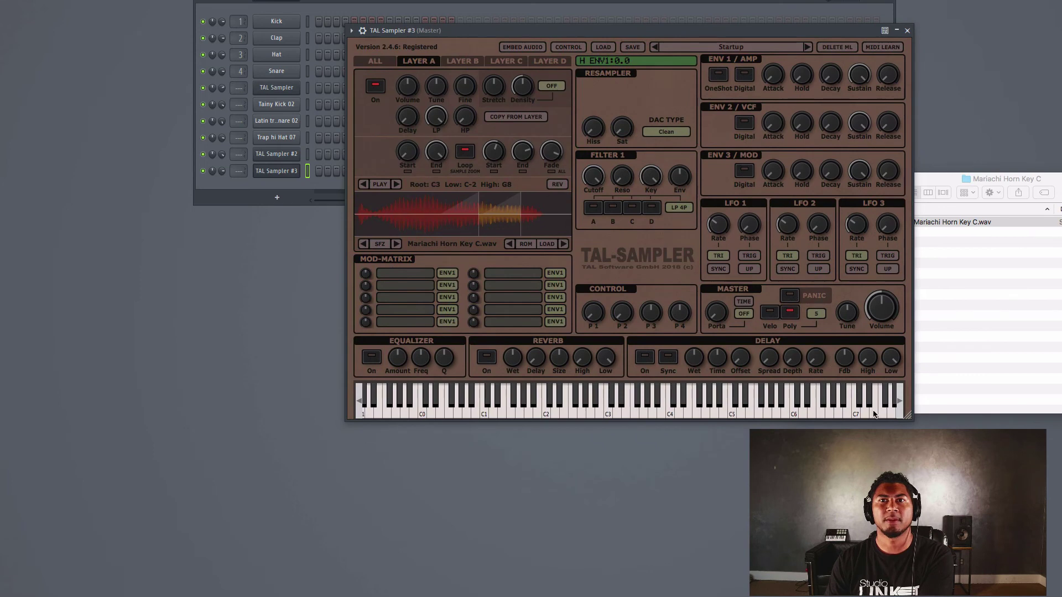
click(820, 314)
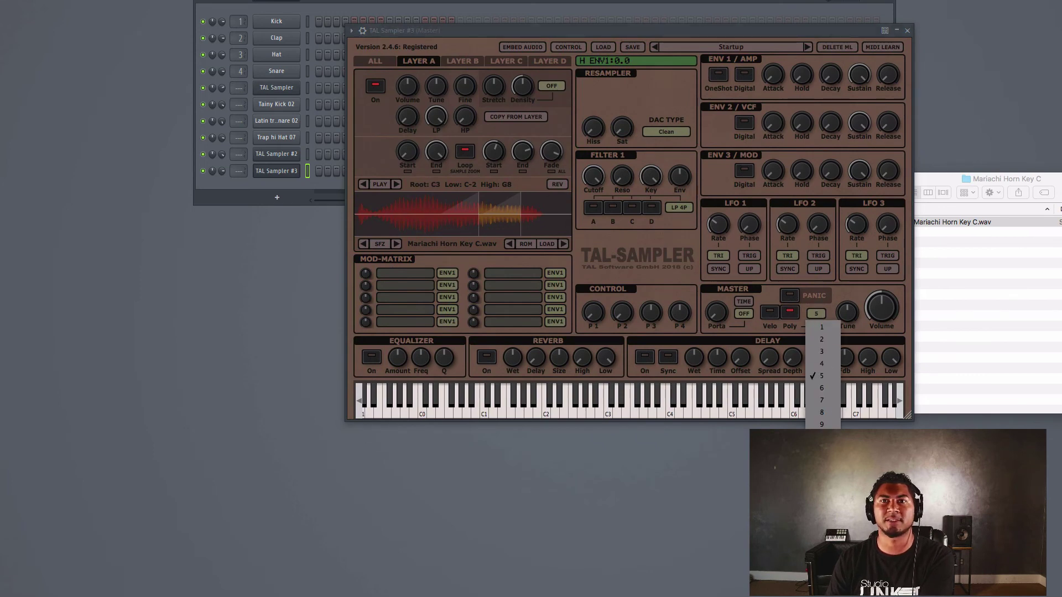
click(821, 461)
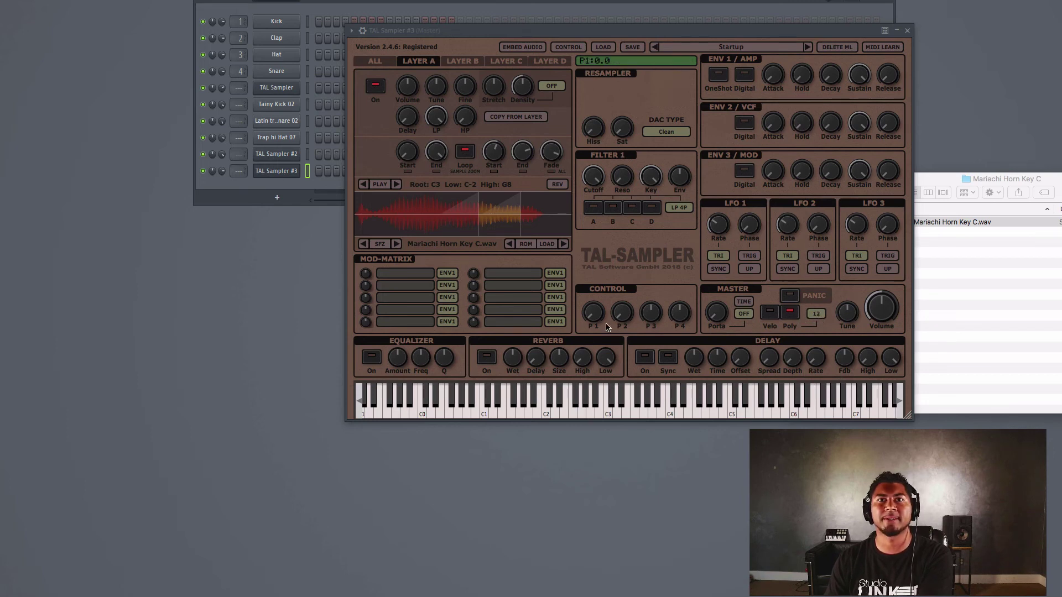
Turn on TAL Sampler #3's reverb and delay, setting the delay amount to -0.77 and the delay time to 0.15 sec.
drag(504, 385, 503, 393)
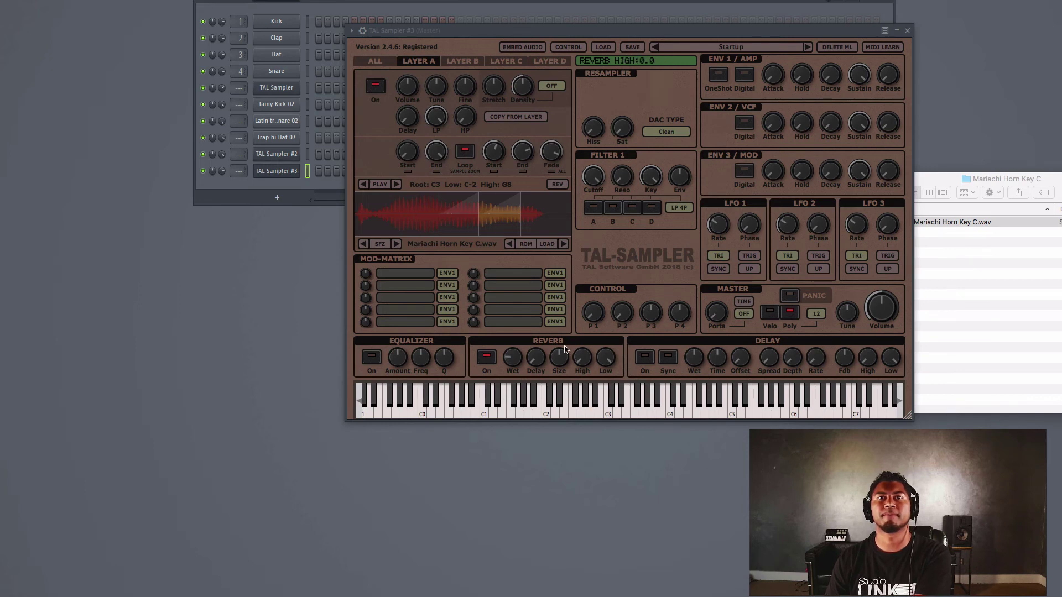
click(491, 358)
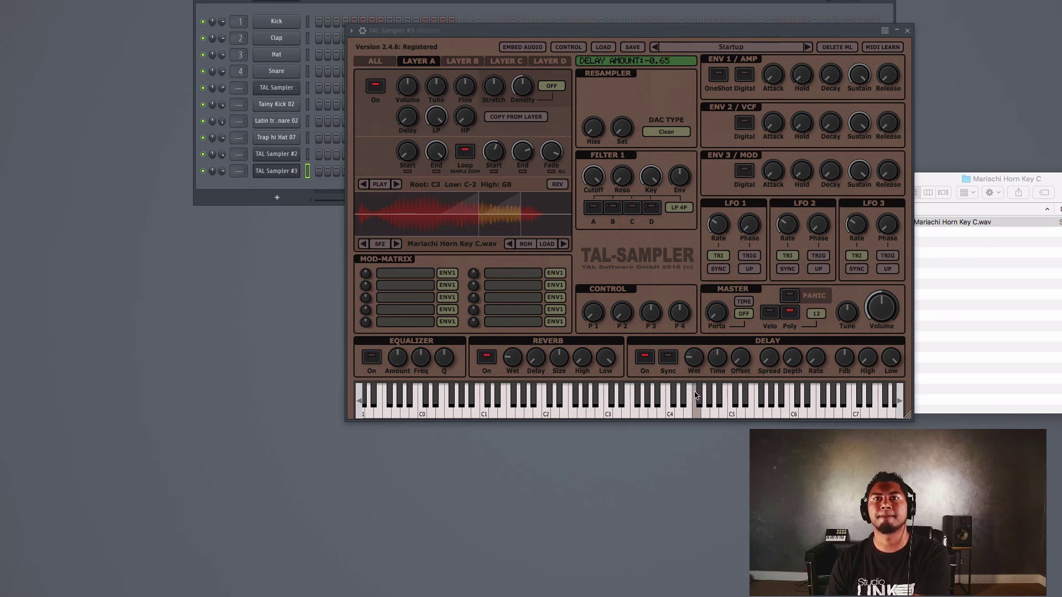
drag(692, 367, 693, 368)
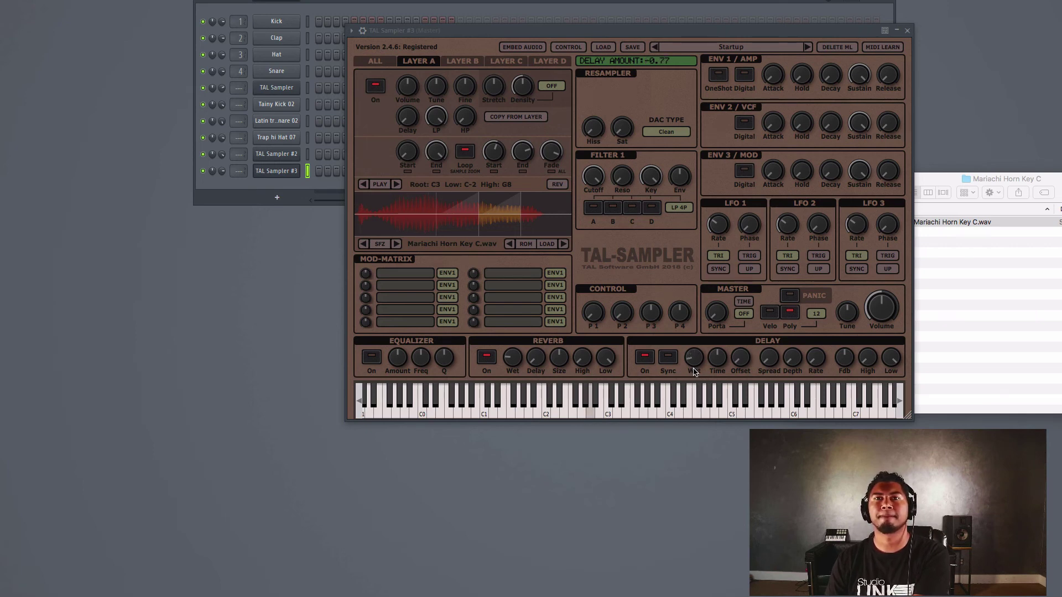
click(716, 357)
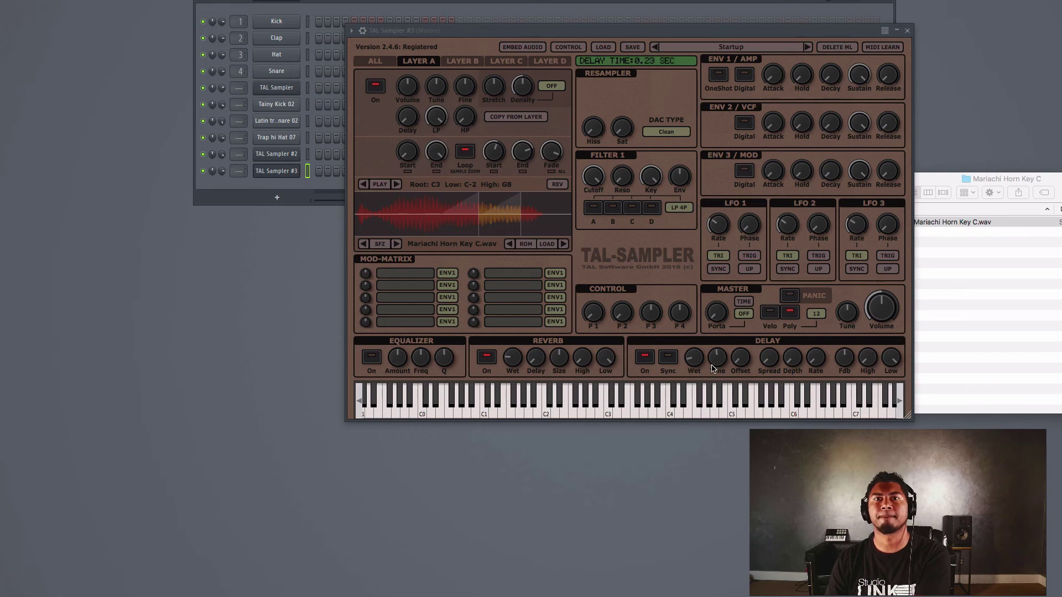
drag(711, 370, 713, 370)
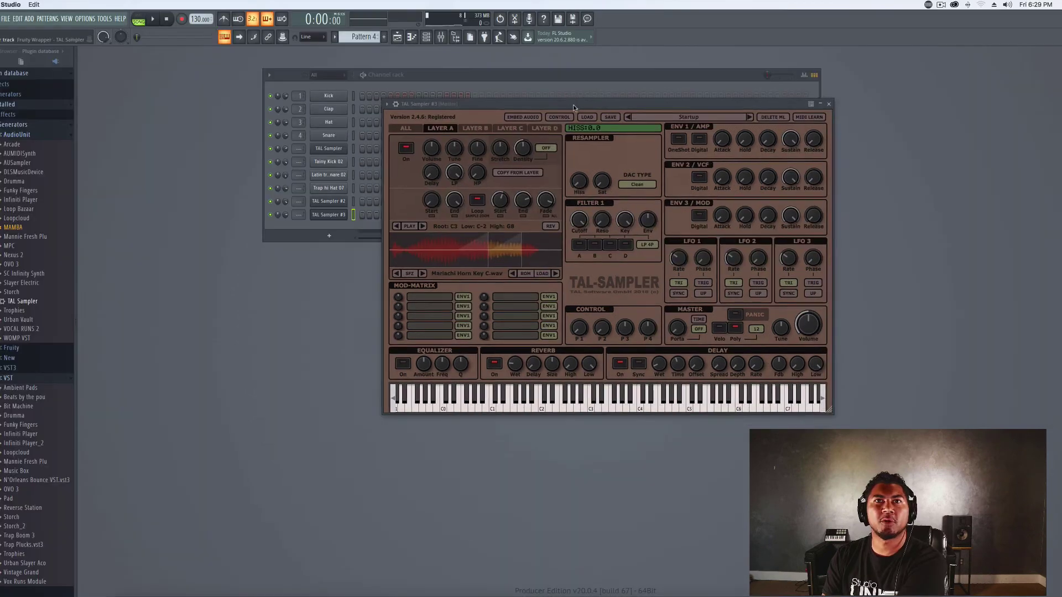
Move the TAL Sampler #3 window below the channel rack and record a four-bar horn melody into Pattern 4.
drag(586, 32, 442, 220)
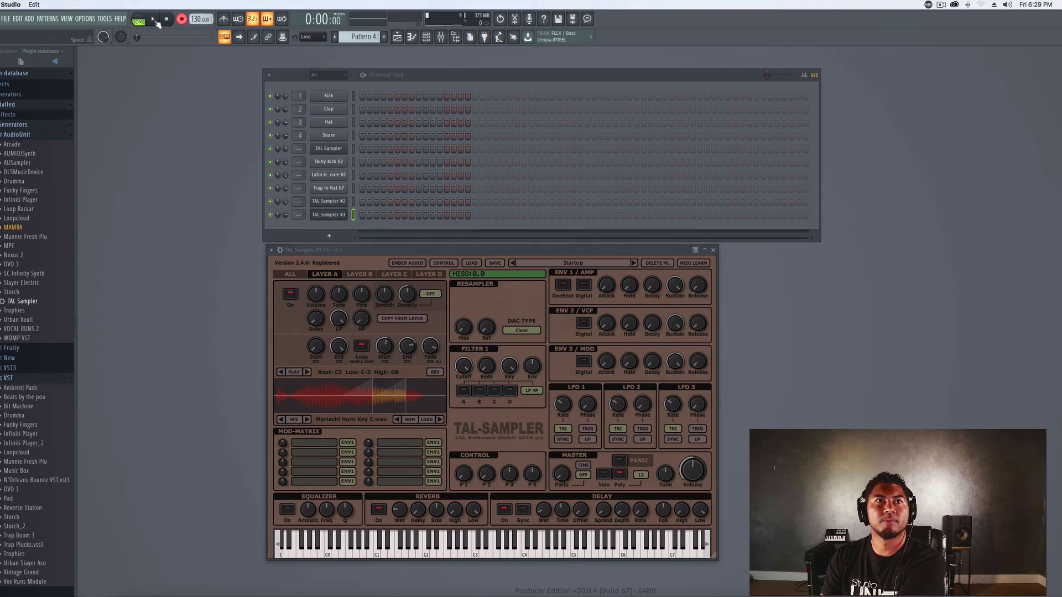
click(155, 20)
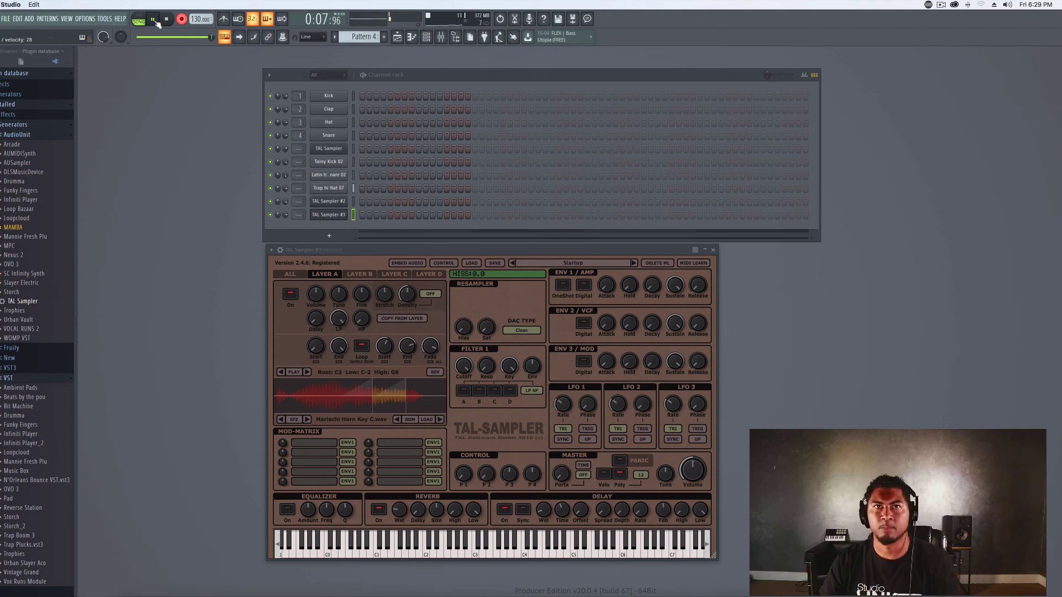
click(165, 20)
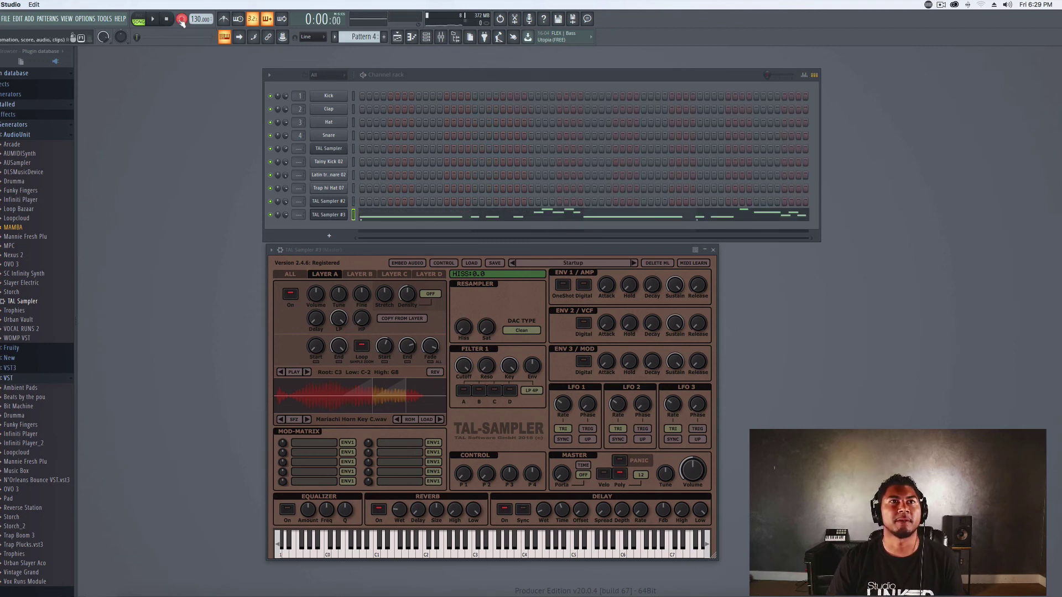
Apply Quick quantize to the recorded TAL Sampler #3 notes in the piano roll and delete the short A5 notes at bars 1 and 4.
click(154, 21)
click(463, 213)
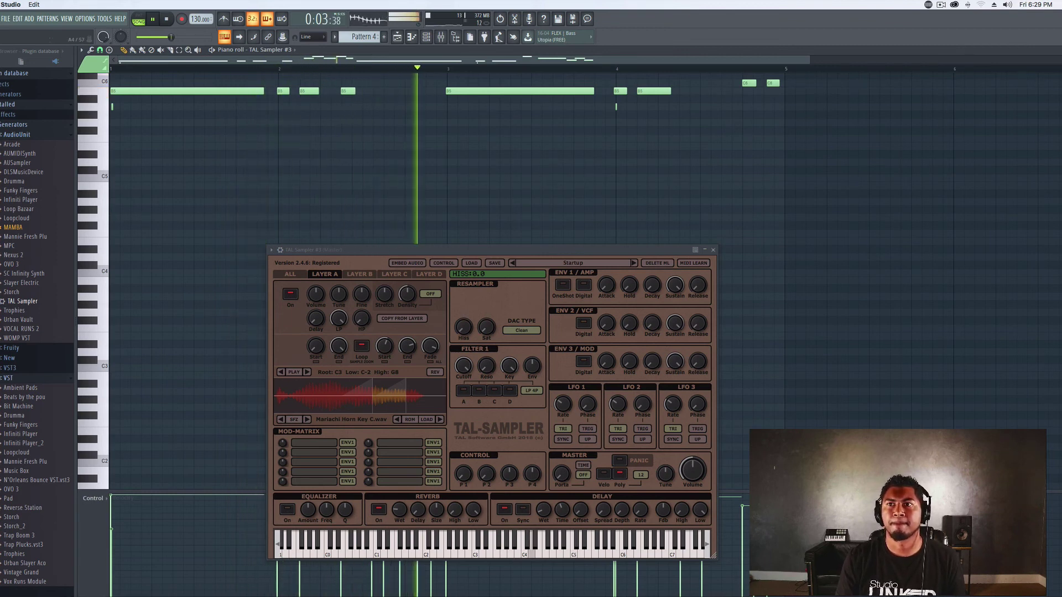
scroll(442, 166, up, 3)
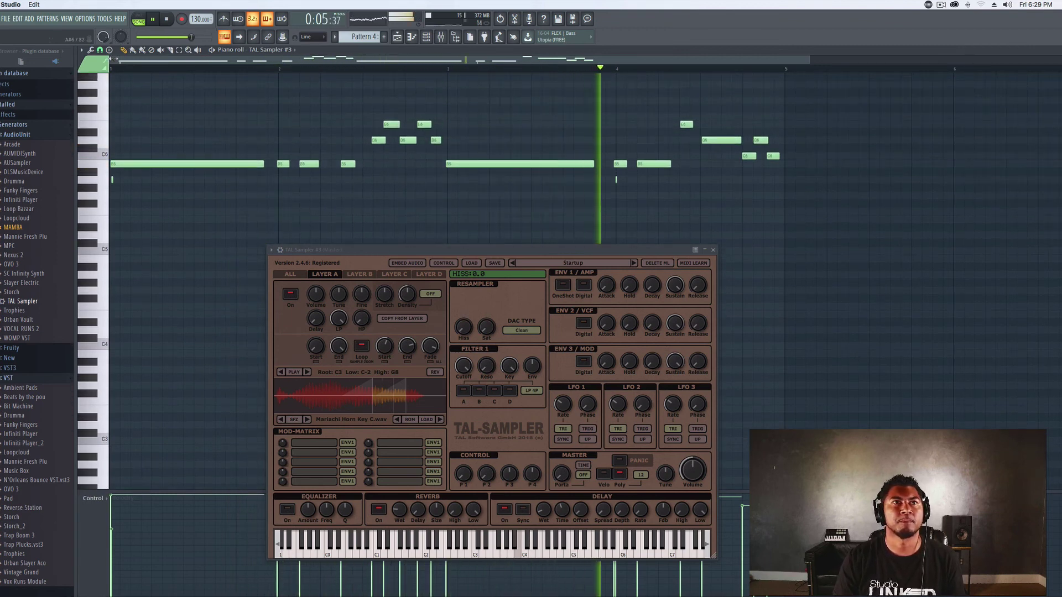
click(167, 19)
click(82, 51)
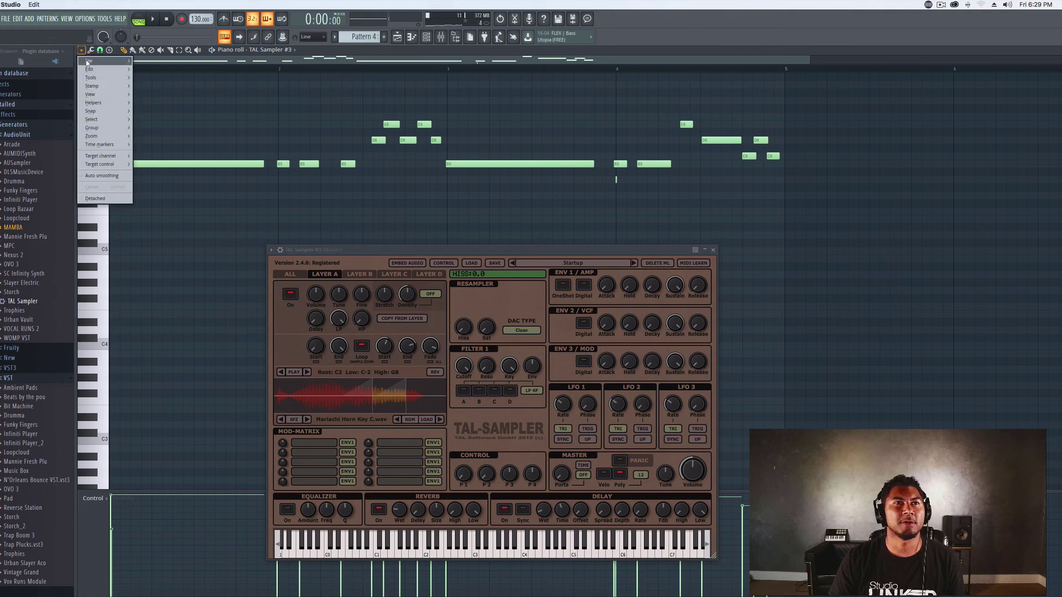
mouse_move(106, 77)
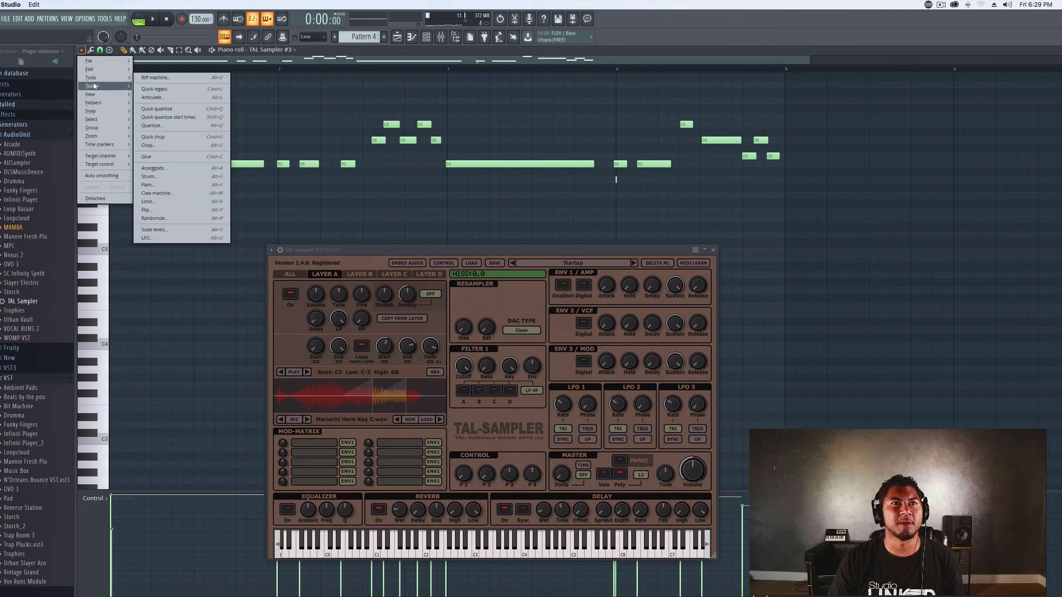
click(172, 110)
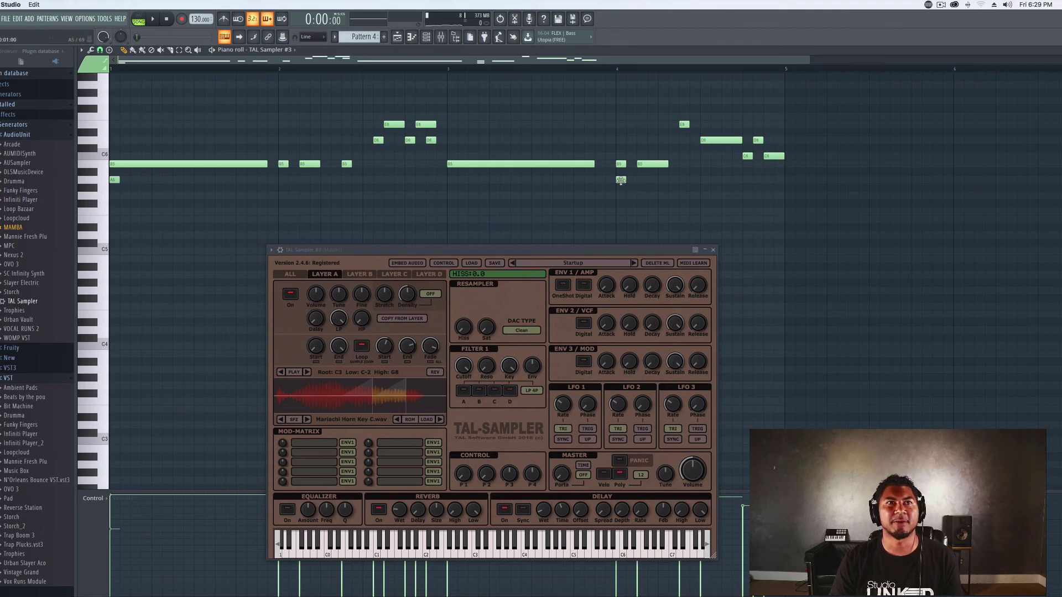
right_click(120, 180)
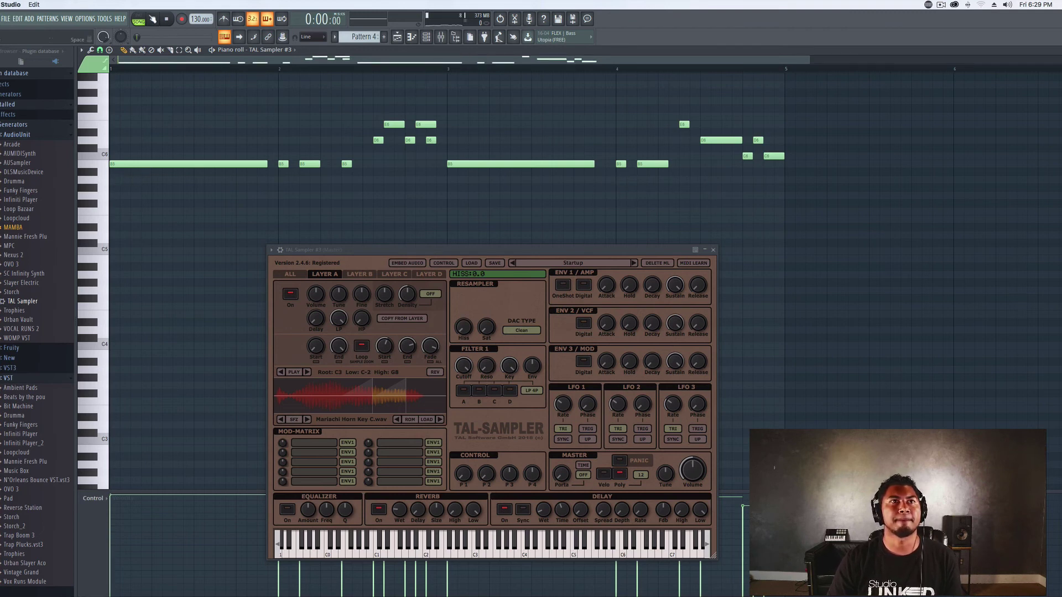
Play Pattern 4, move Layer A's loop start slightly earlier in the horn sample and close the TAL Sampler #3 window.
key(space)
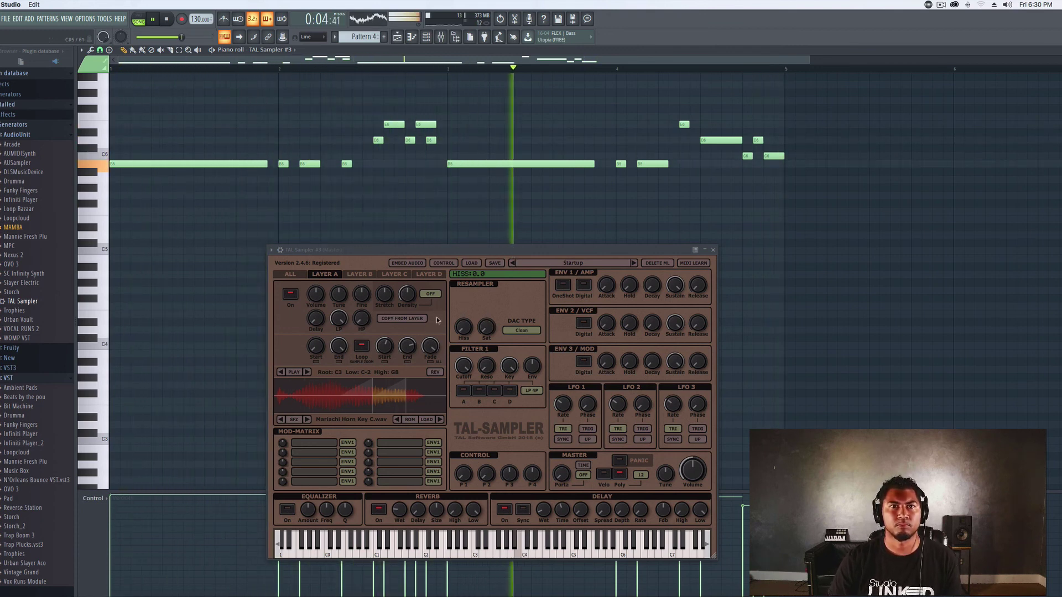
drag(382, 348, 382, 363)
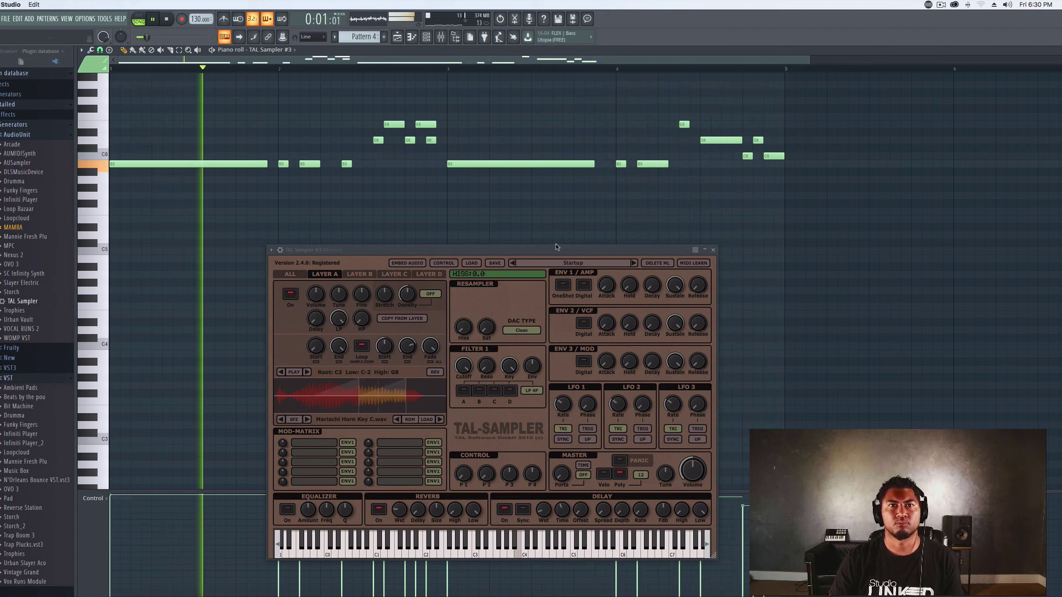
click(713, 251)
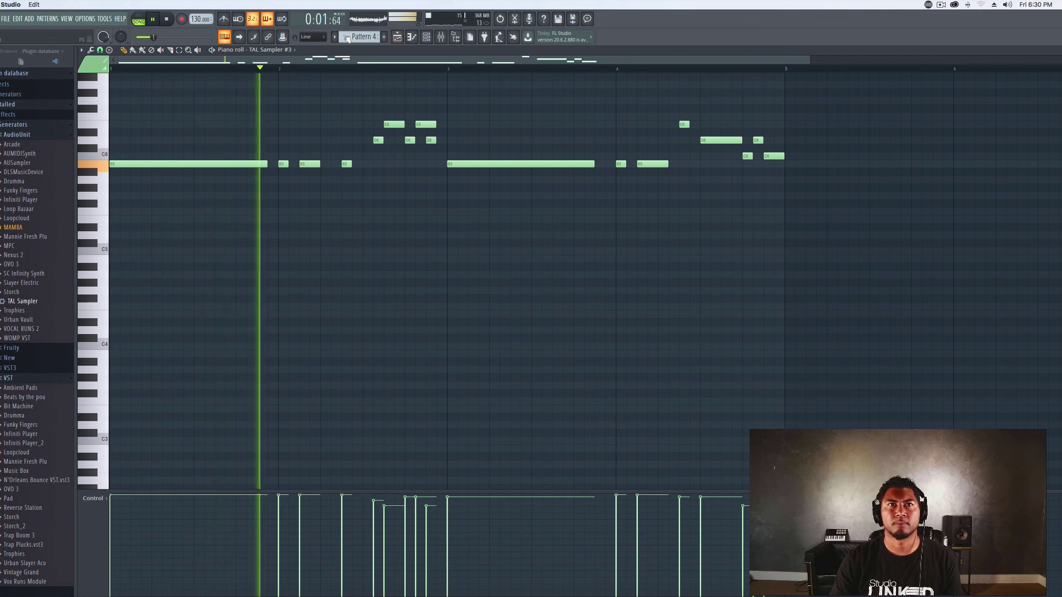